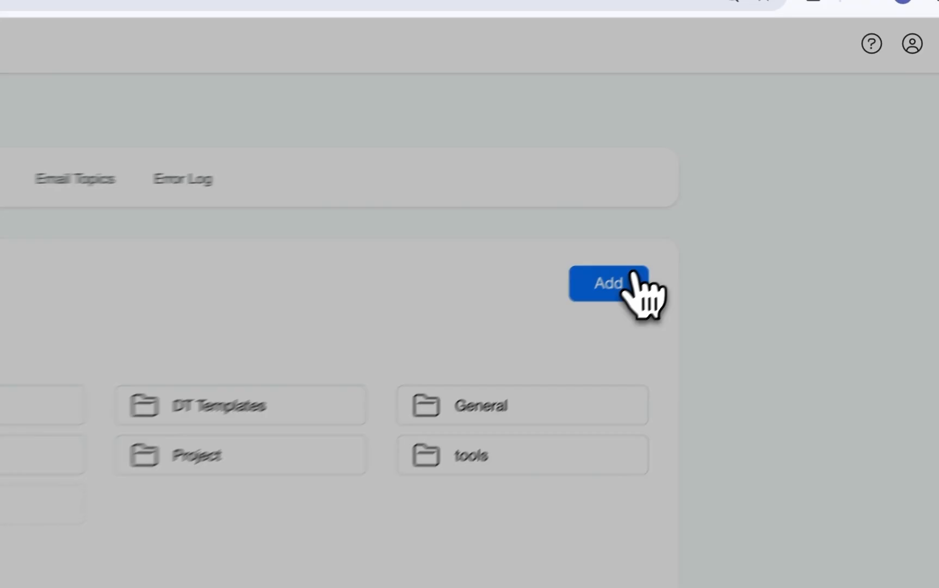
Create a new flow named "keyword".
{"action": "left_click", "coordinate": [745, 200]}
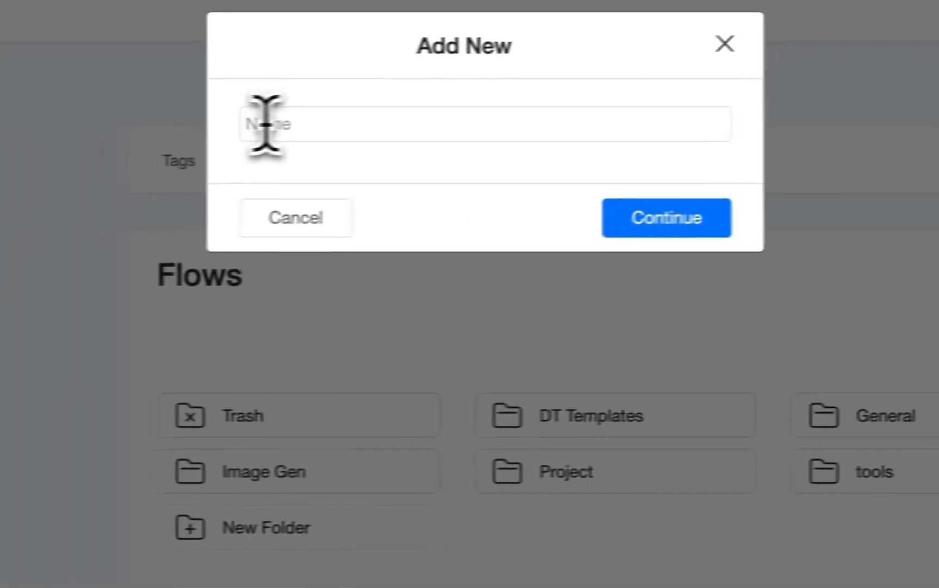
{"action": "left_click", "coordinate": [325, 119]}
{"action": "type", "text": "keywordd"}
{"action": "left_click", "coordinate": [310, 239]}
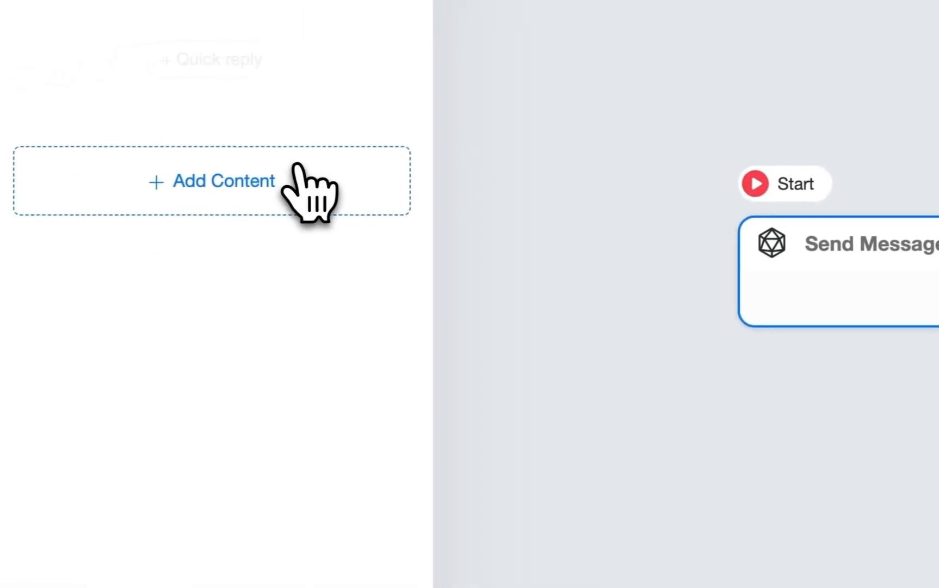
Add a text block to the flow's first Send Message node and choose Omnichannel as its message type.
{"action": "left_click", "coordinate": [302, 174]}
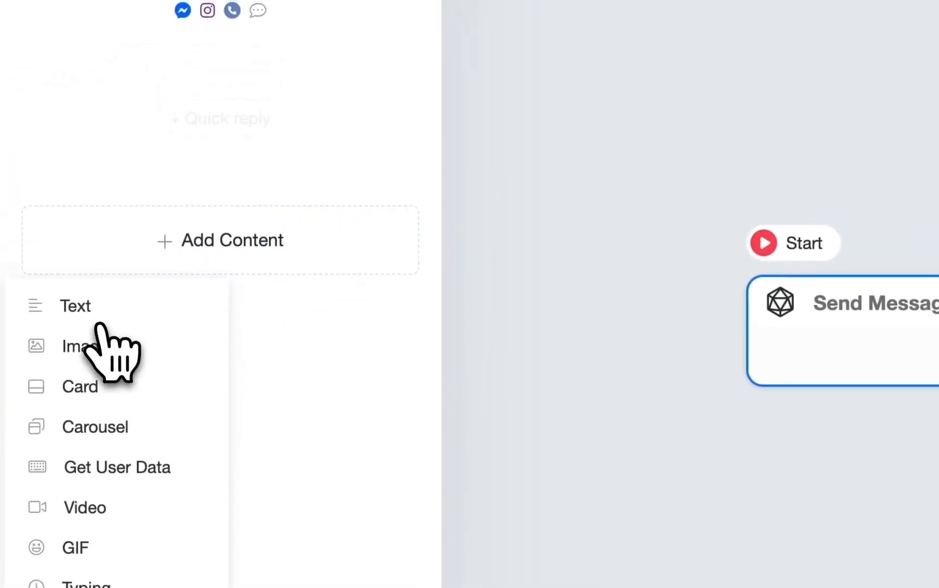
{"action": "left_click", "coordinate": [103, 250]}
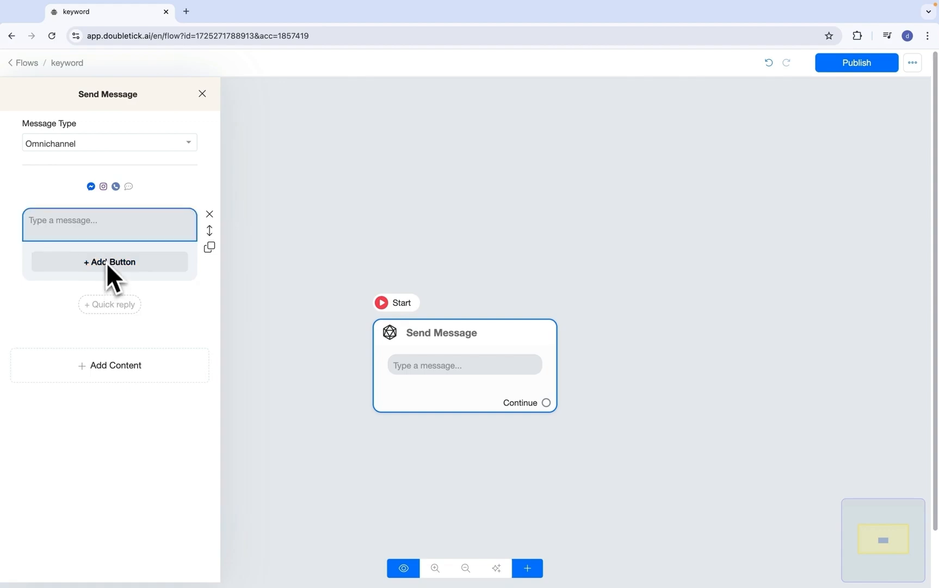
{"action": "left_click", "coordinate": [93, 143]}
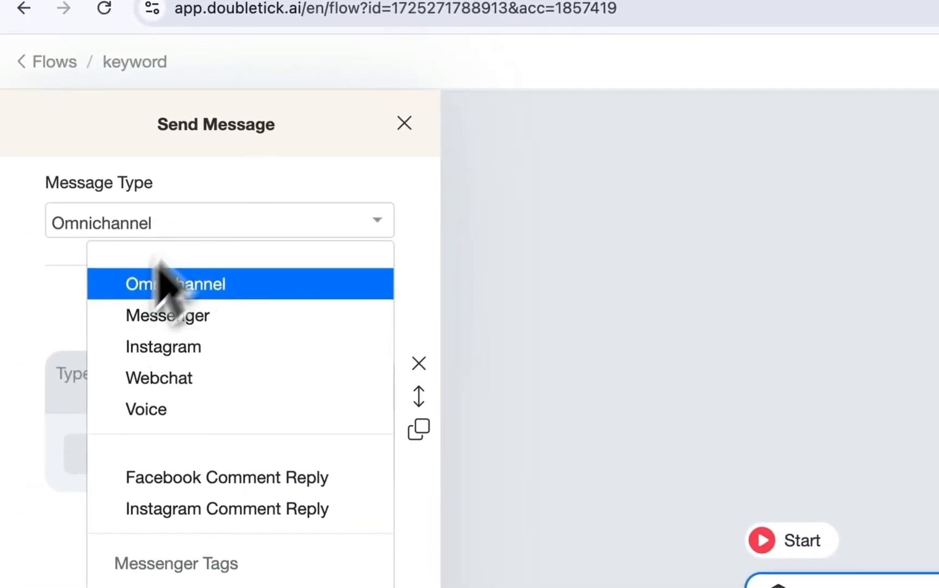
{"action": "left_click", "coordinate": [163, 279]}
Write the message "Thank you for your comment," followed by a separate paragraph "Tap the option below to get access to our free guide".
{"action": "left_click", "coordinate": [67, 376]}
{"action": "type", "text": "Thank you f"}
{"action": "type", "text": "or"}
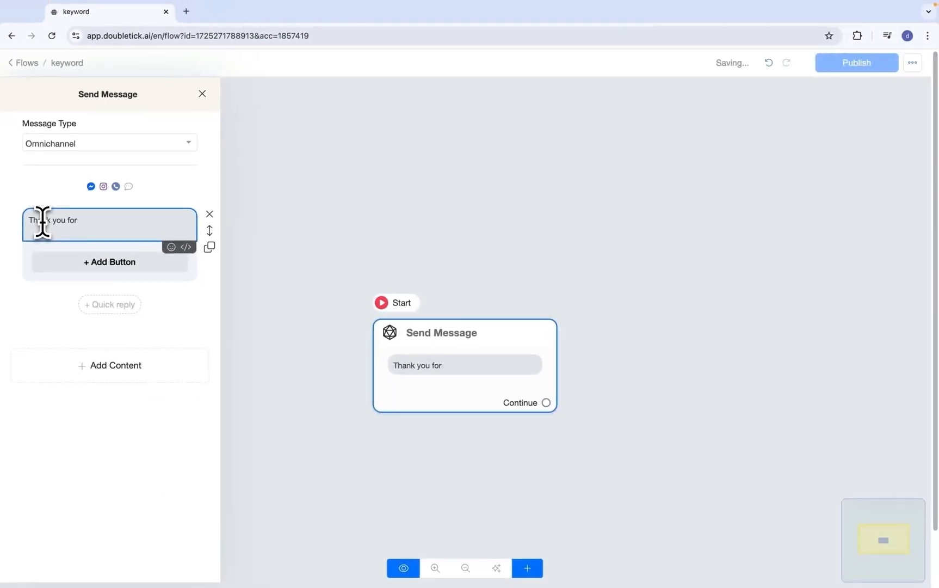
{"action": "type", "text": " your comment,"}
{"action": "key", "text": "Return"}
{"action": "type", "text": "Tap"}
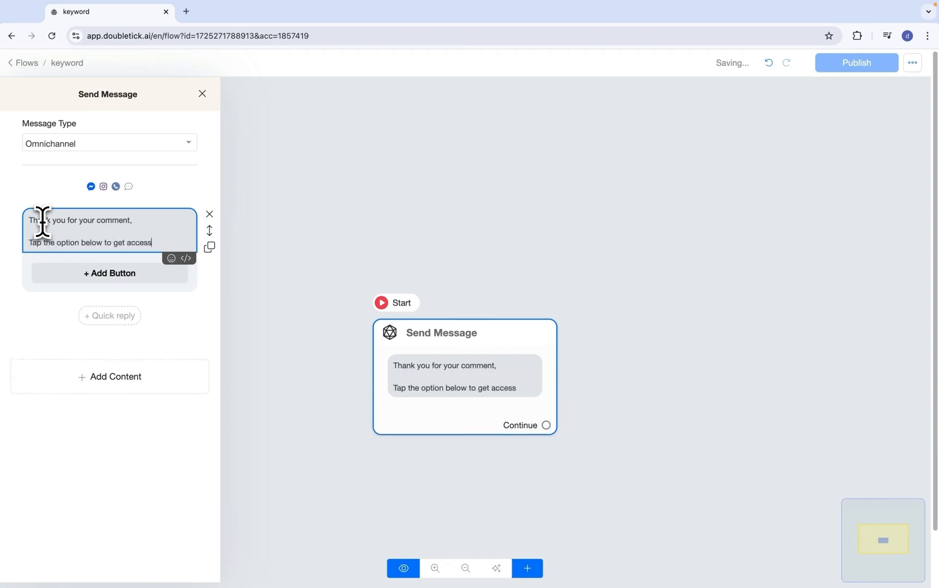
{"action": "type", "text": "ourr free guide"}
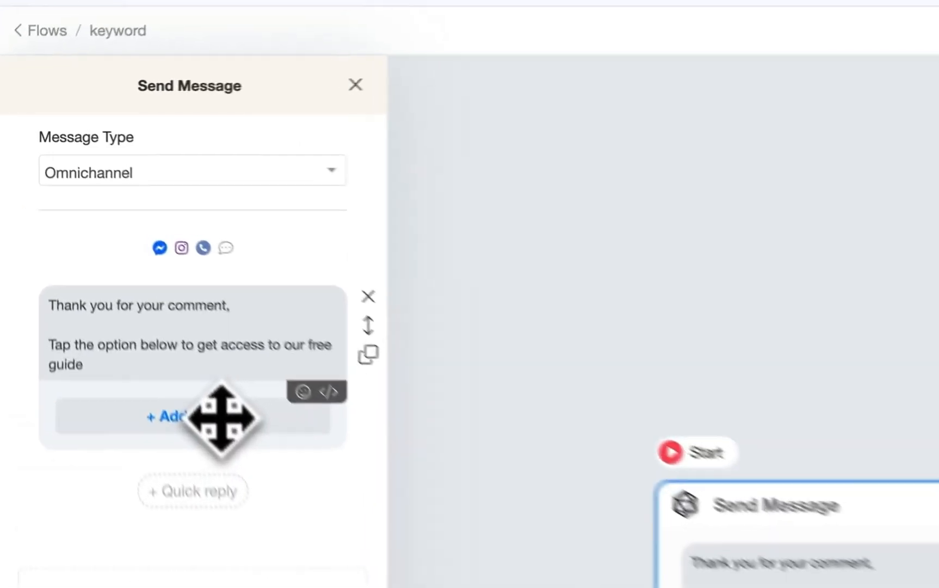
Add a button labelled "Get Access now" below the message and have it send a new message when pressed.
{"action": "left_click", "coordinate": [127, 282]}
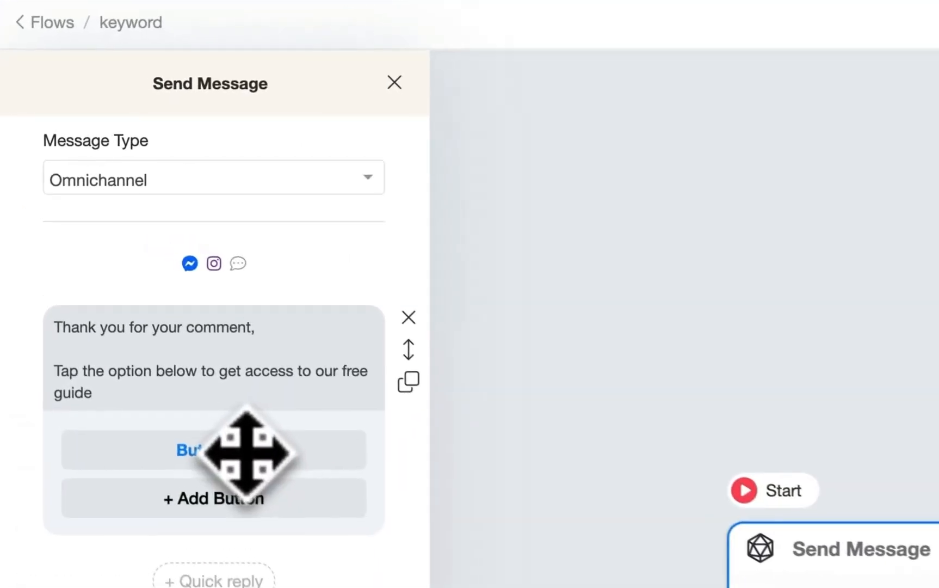
{"action": "left_click", "coordinate": [252, 460]}
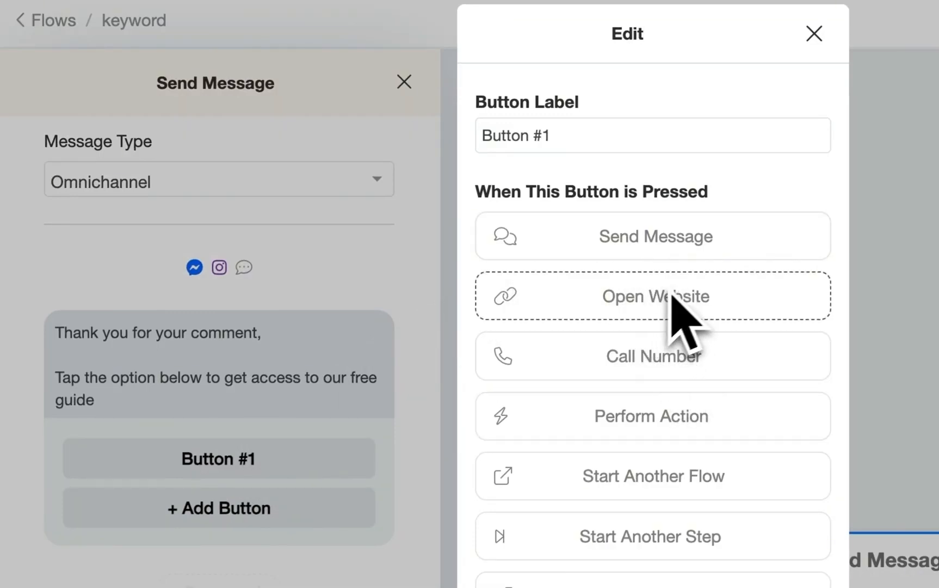
{"action": "left_click", "coordinate": [567, 135]}
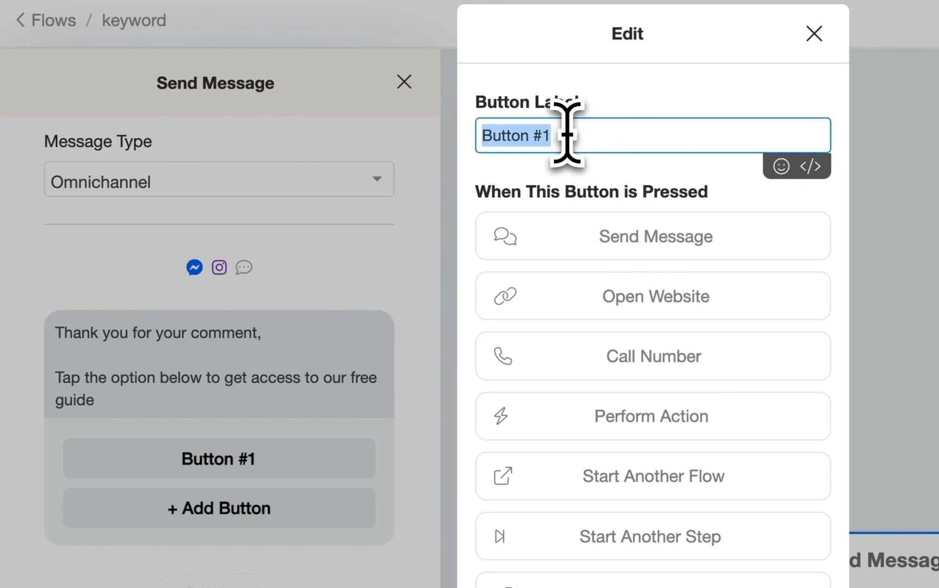
{"action": "type", "text": "Get Access now"}
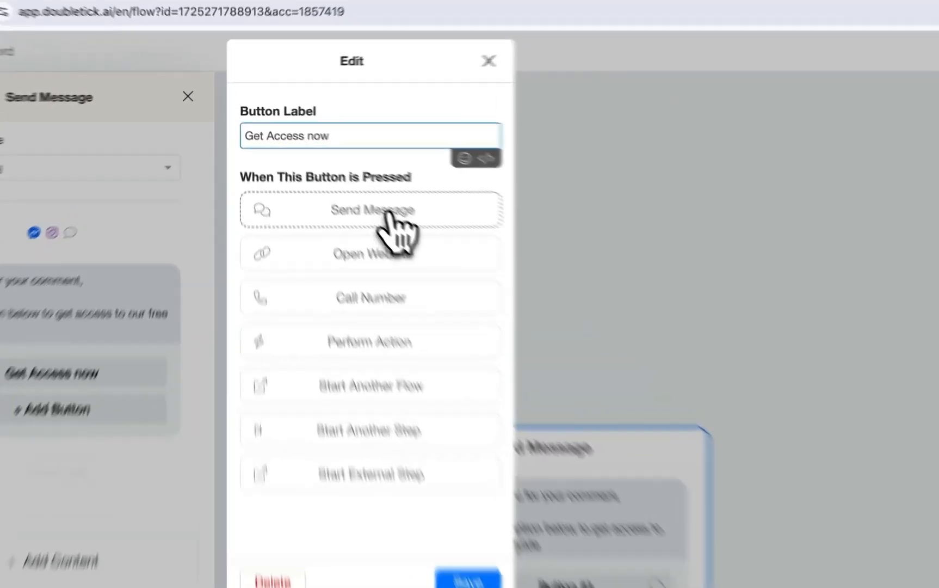
{"action": "left_click", "coordinate": [339, 173]}
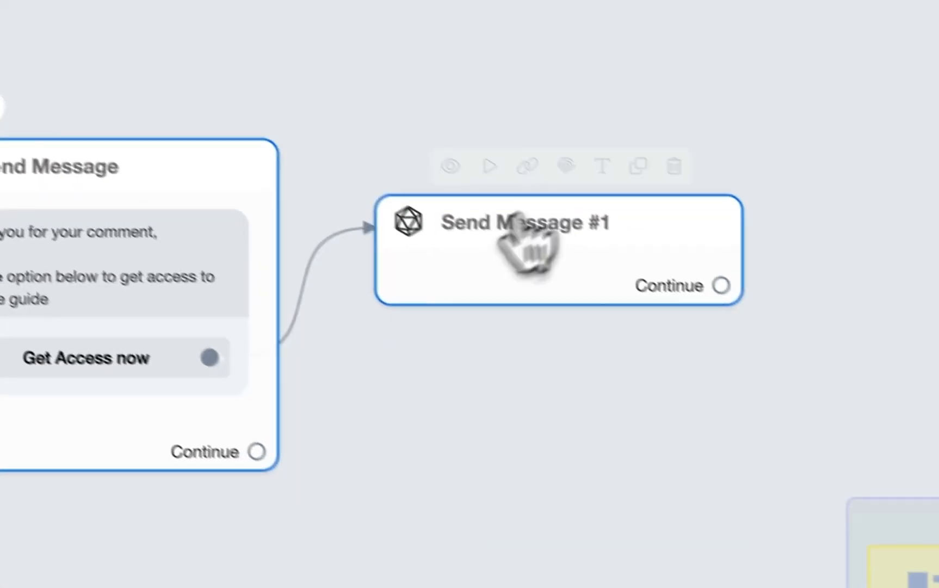
Add a text block reading "Here you go" to the Send Message #1 node and reposition the node on the canvas.
{"action": "left_click", "coordinate": [266, 362]}
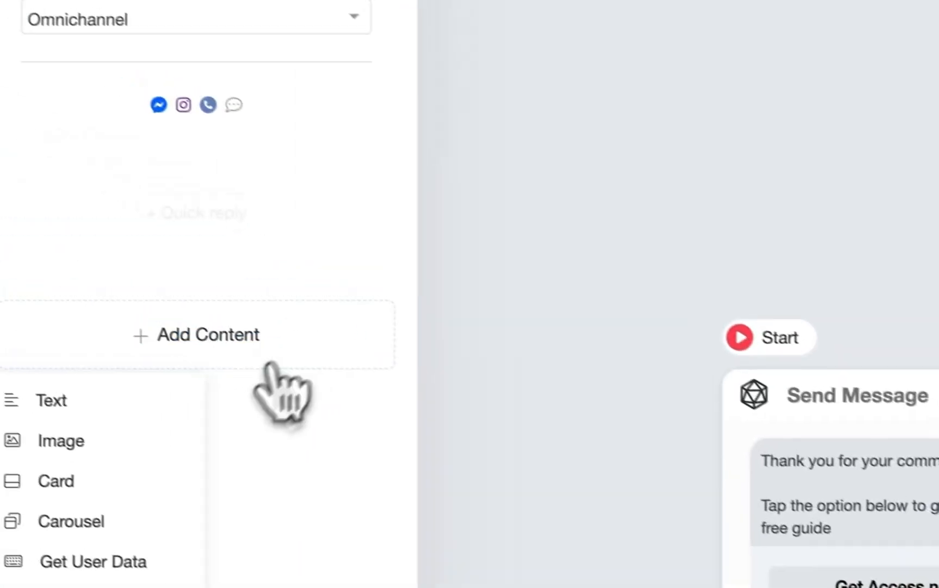
{"action": "left_click", "coordinate": [40, 399]}
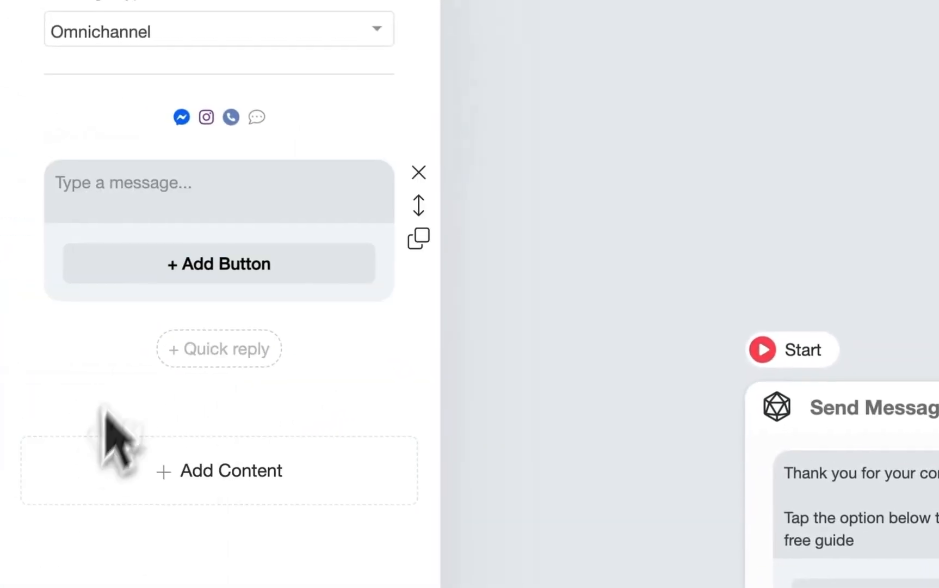
{"action": "left_click", "coordinate": [186, 195]}
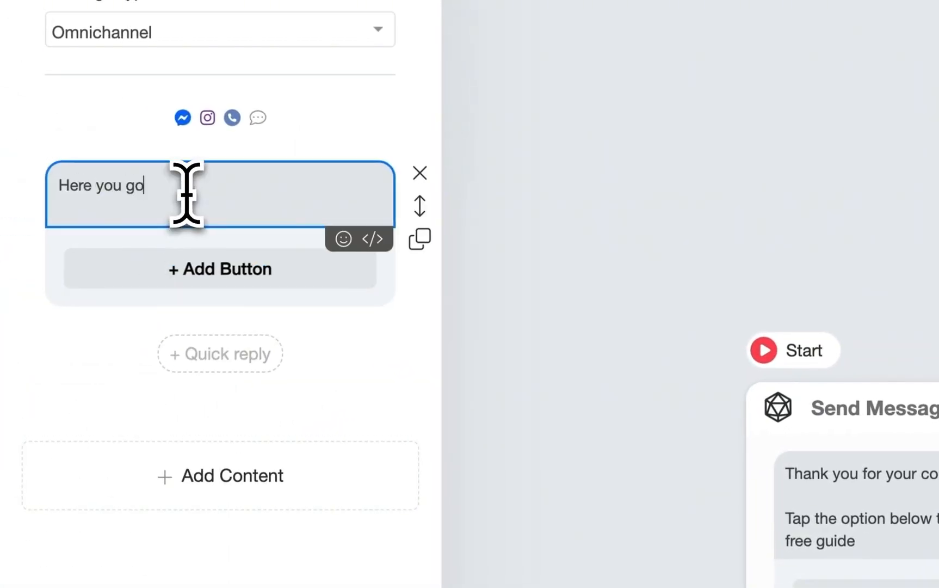
{"action": "type", "text": "Here you go"}
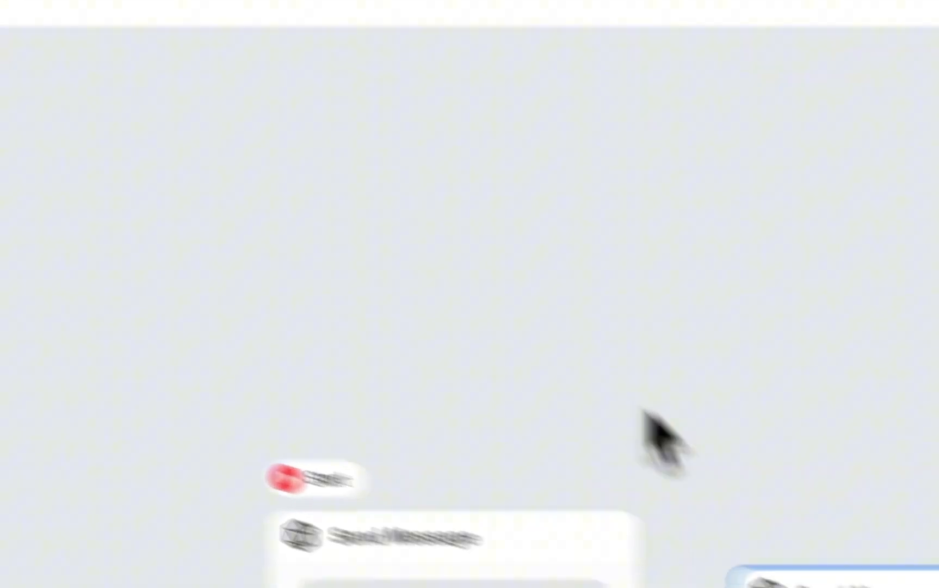
{"action": "left_click_drag", "start_coordinate": [598, 539], "coordinate": [570, 474]}
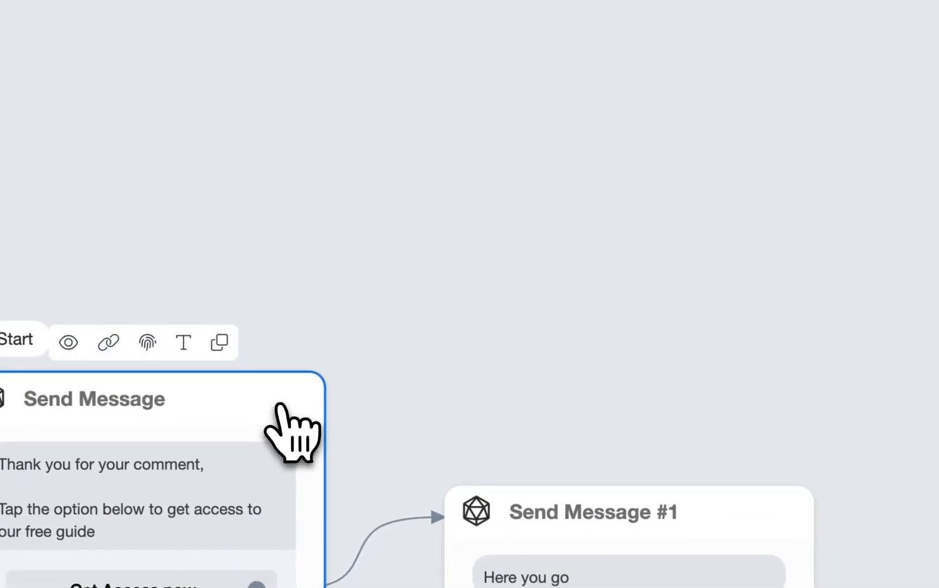
Publish the flow and start adding a new automation under the Instagram Comment Automations tool.
{"action": "left_click", "coordinate": [719, 131]}
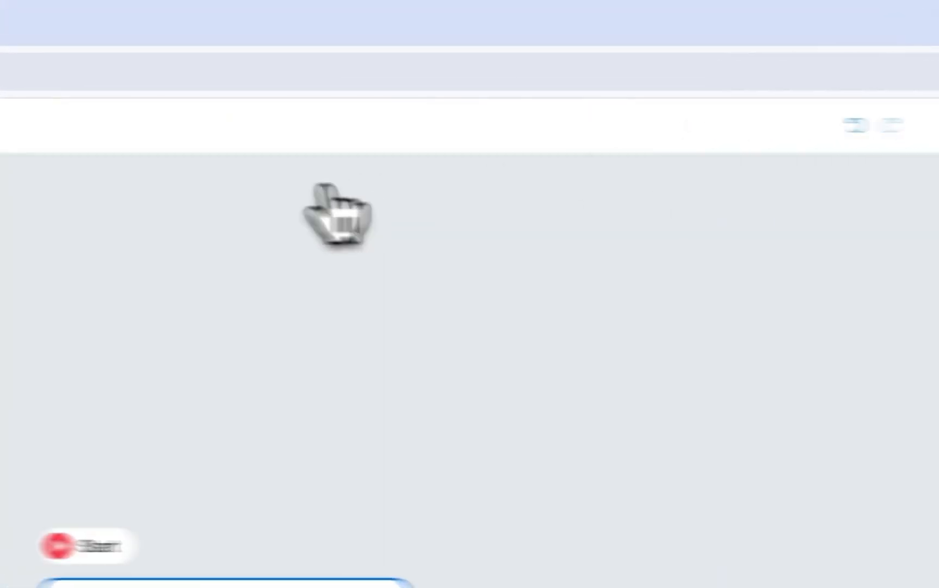
{"action": "left_click", "coordinate": [42, 95]}
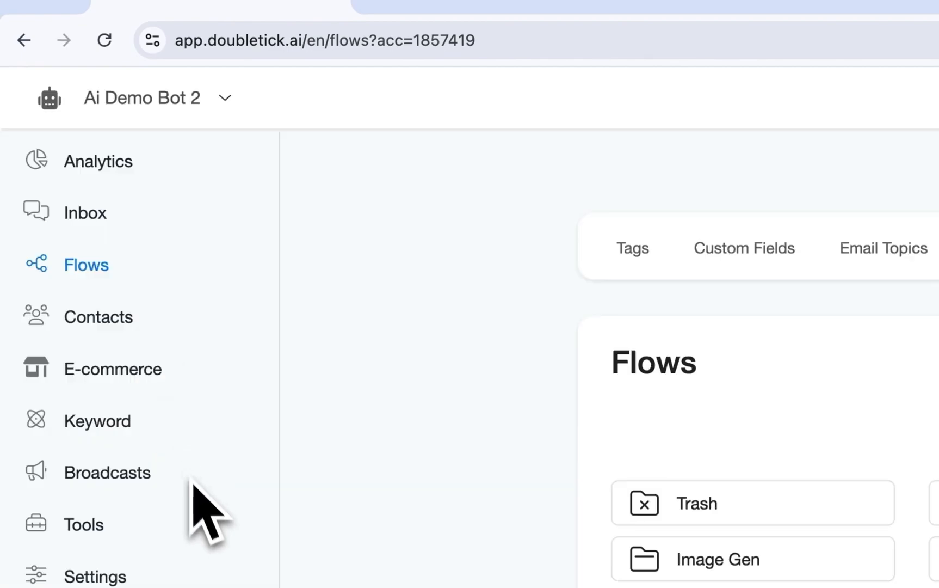
{"action": "left_click", "coordinate": [95, 525]}
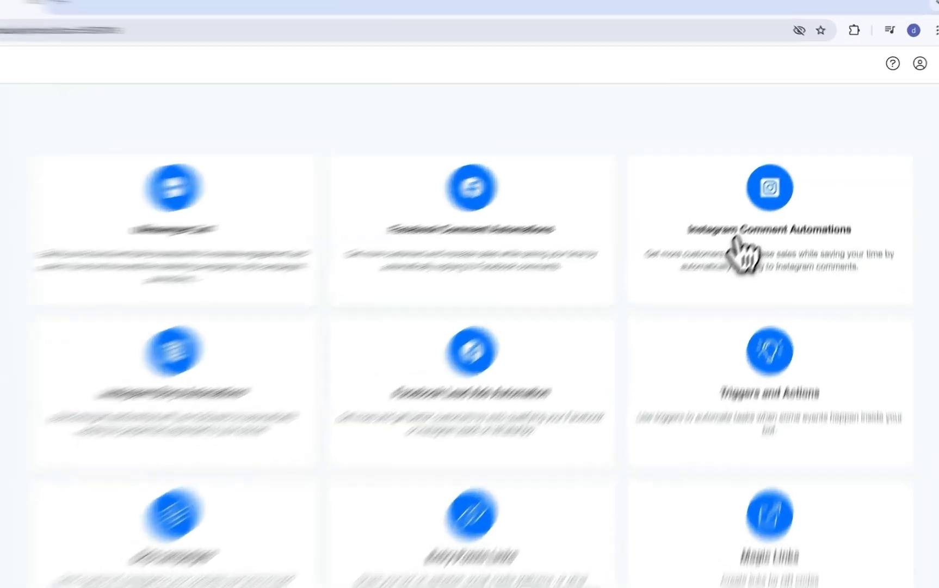
{"action": "left_click", "coordinate": [772, 215]}
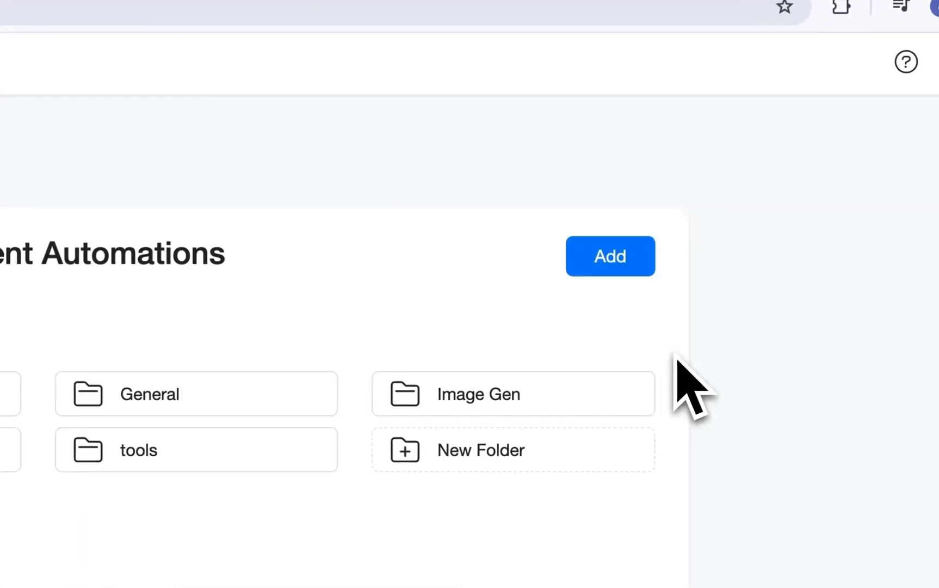
{"action": "left_click", "coordinate": [610, 265]}
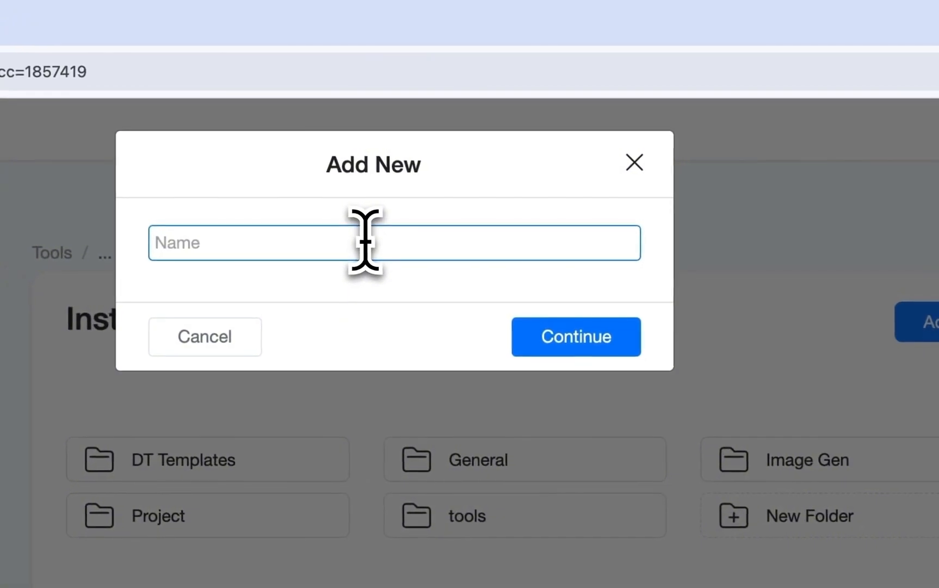
{"action": "type", "text": "Test"}
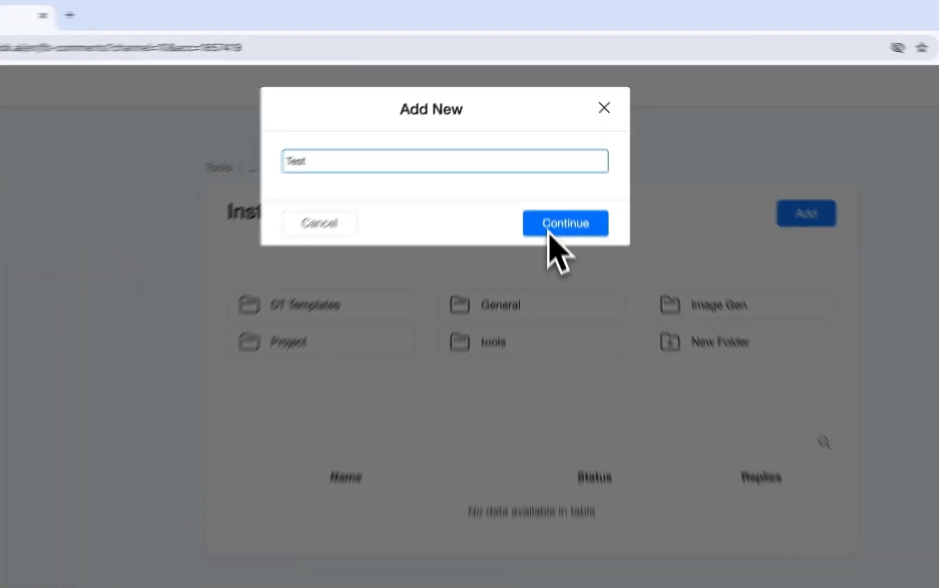
{"action": "key", "text": "BackSpace"}
{"action": "key", "text": "BackSpace"}
{"action": "key", "text": "BackSpace"}
{"action": "key", "text": "BackSpace"}
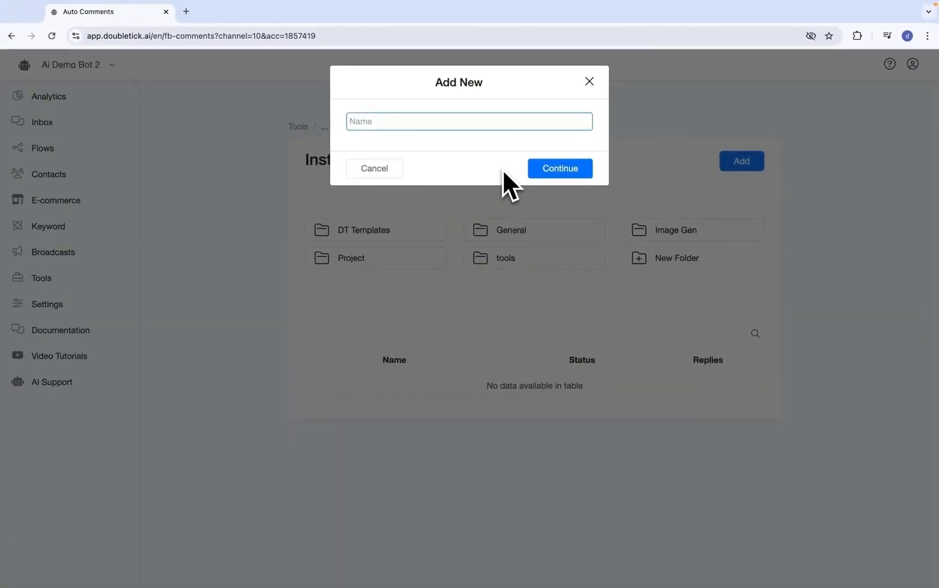
{"action": "type", "text": "te"}
{"action": "key", "text": "BackSpace"}
{"action": "key", "text": "BackSpace"}
Create the comment automation with the name "test" and have it track comments on all posts.
{"action": "type", "text": "test"}
{"action": "left_click", "coordinate": [559, 168]}
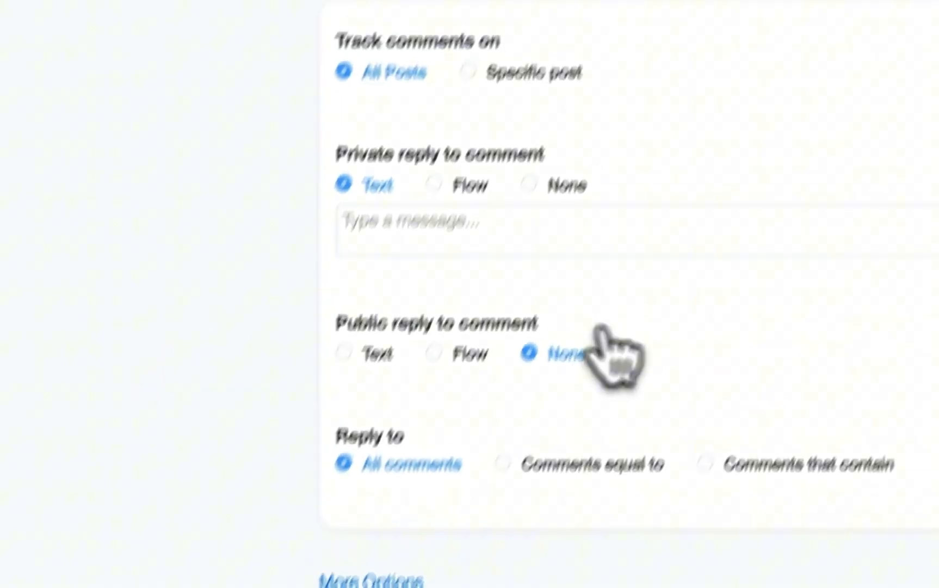
{"action": "left_click", "coordinate": [420, 153]}
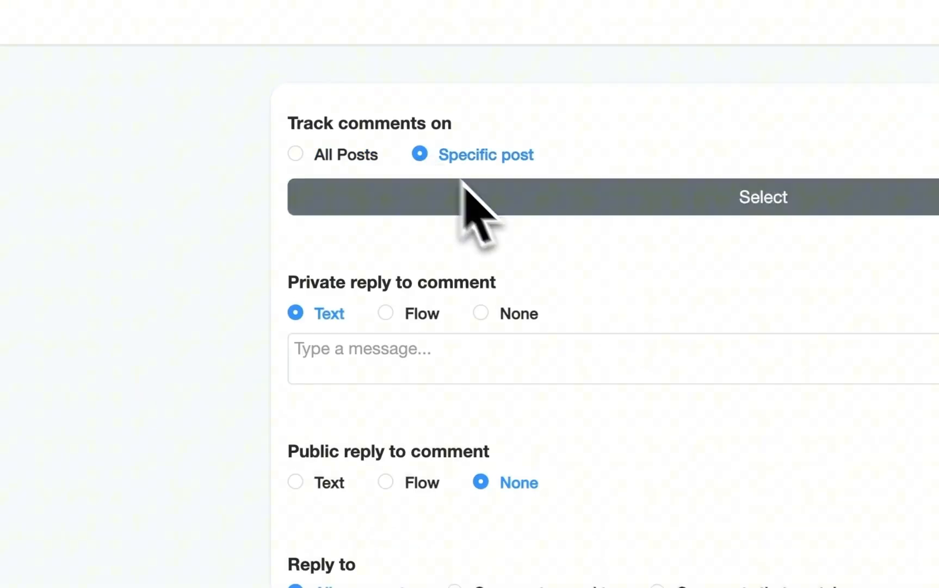
{"action": "left_click", "coordinate": [307, 156]}
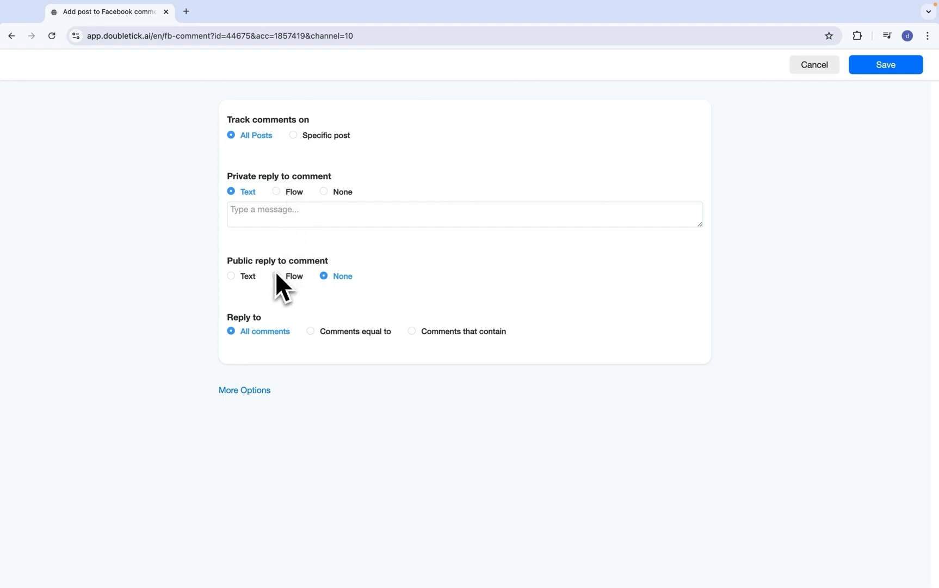
Set the private reply to comment to the "keyword" flow.
{"action": "left_click", "coordinate": [286, 193]}
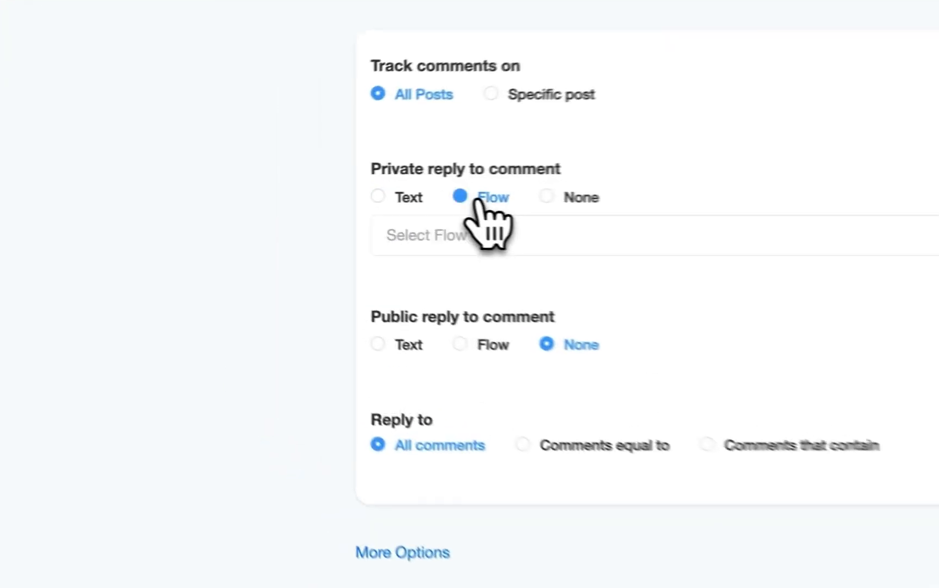
{"action": "left_click", "coordinate": [487, 231]}
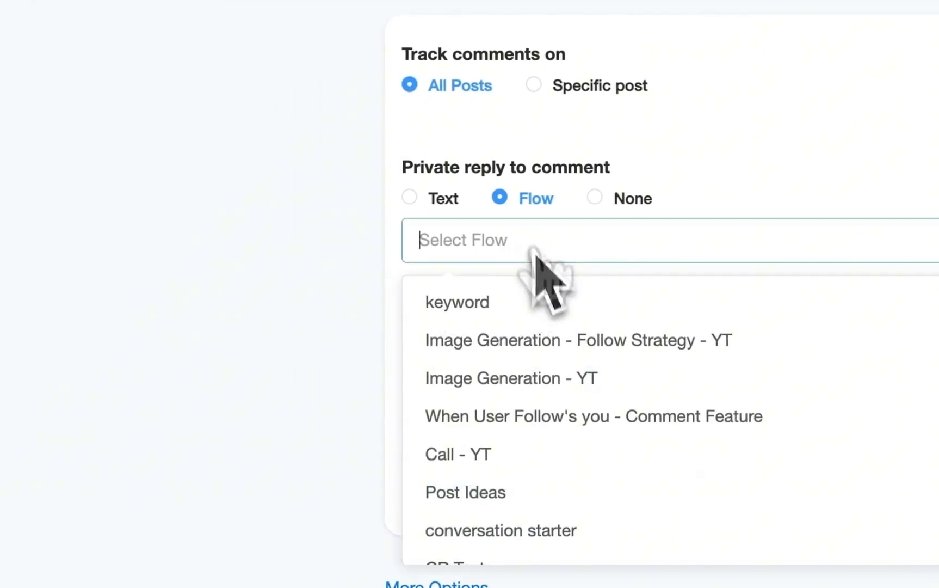
{"action": "left_click", "coordinate": [495, 284]}
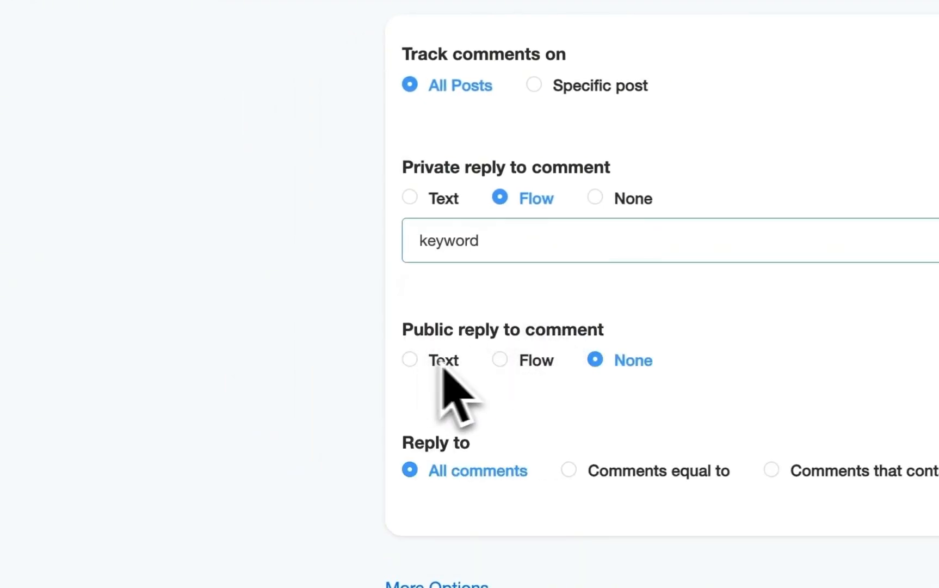
Set the public reply to comment to the text "Sending it you right now........".
{"action": "left_click", "coordinate": [500, 359]}
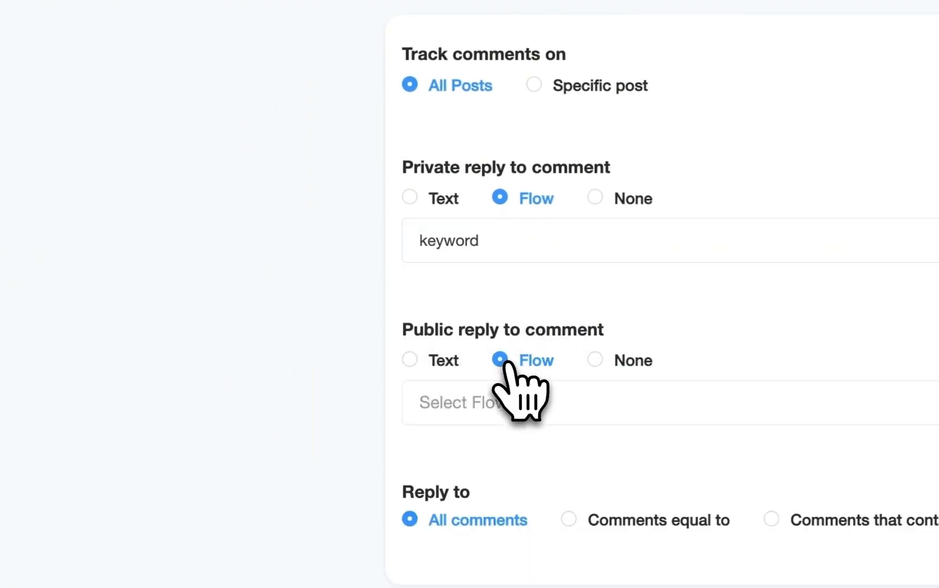
{"action": "left_click", "coordinate": [442, 361]}
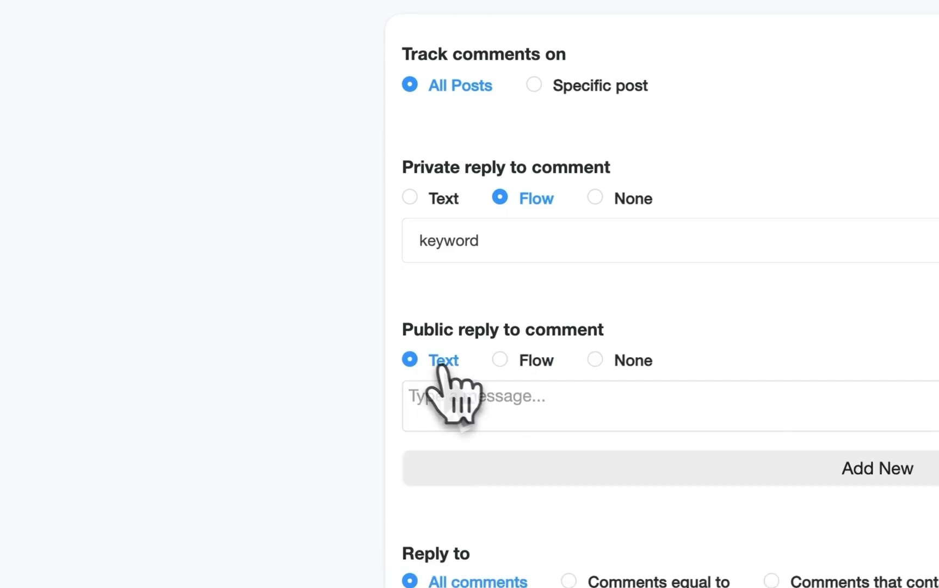
{"action": "left_click", "coordinate": [472, 389]}
{"action": "type", "text": "Sending"}
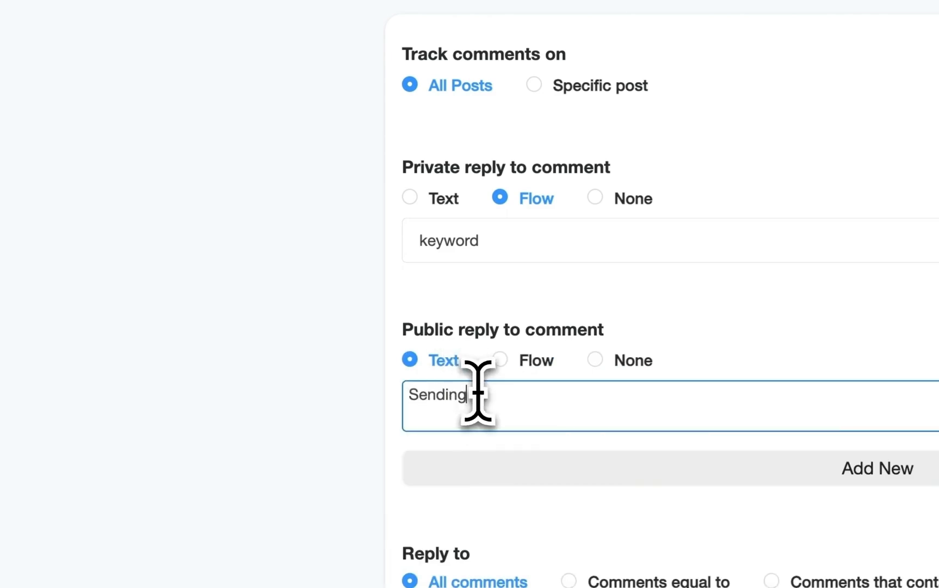
{"action": "type", "text": " you right"}
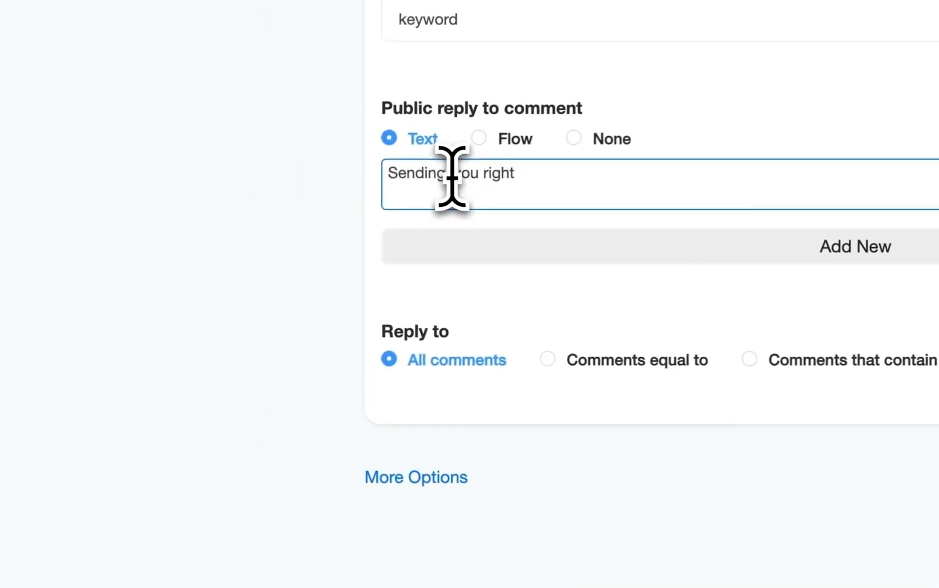
{"action": "left_click", "coordinate": [452, 173]}
{"action": "type", "text": "it"}
{"action": "left_click", "coordinate": [635, 182]}
{"action": "type", "text": "now........"}
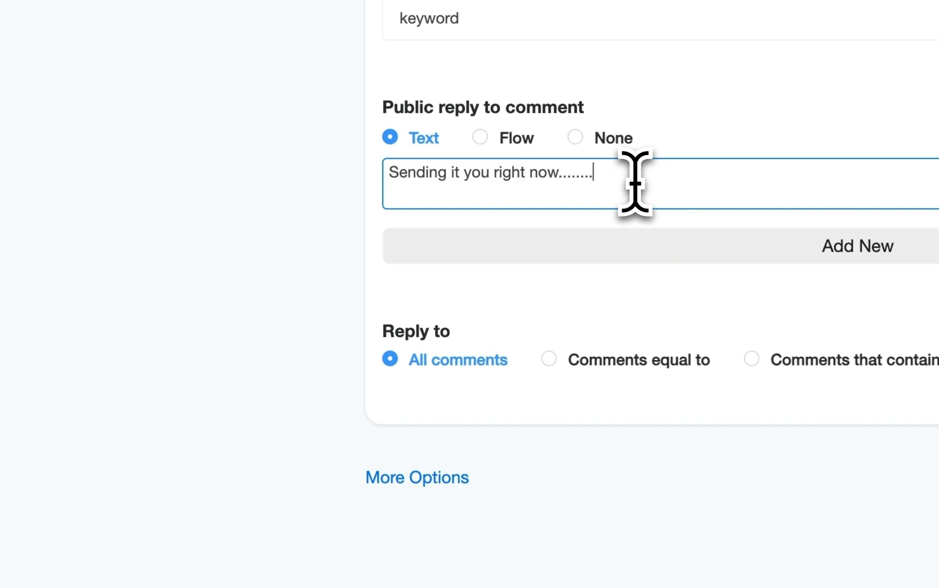
{"action": "left_click", "coordinate": [308, 215]}
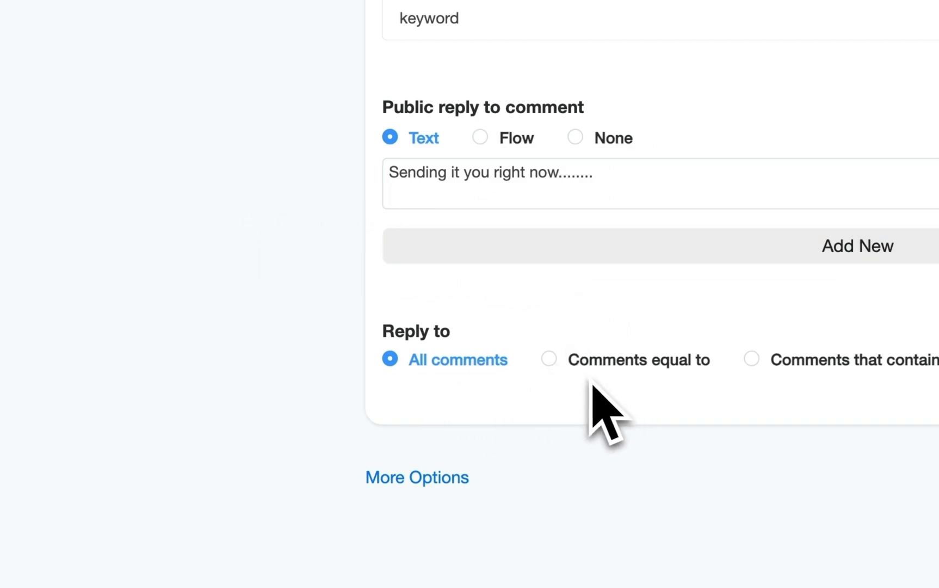
Restrict the replies to comments equal to the keyword "test".
{"action": "left_click", "coordinate": [559, 363]}
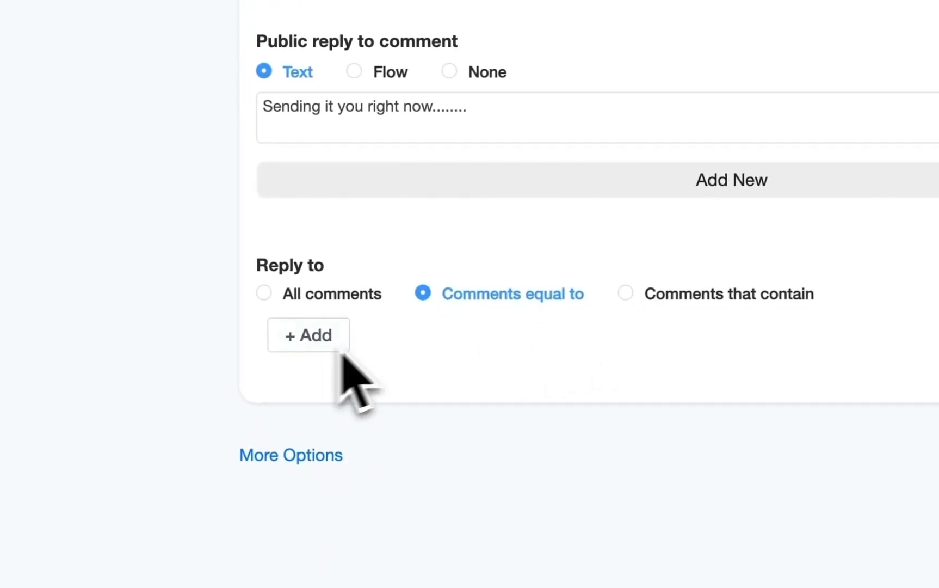
{"action": "left_click", "coordinate": [308, 334]}
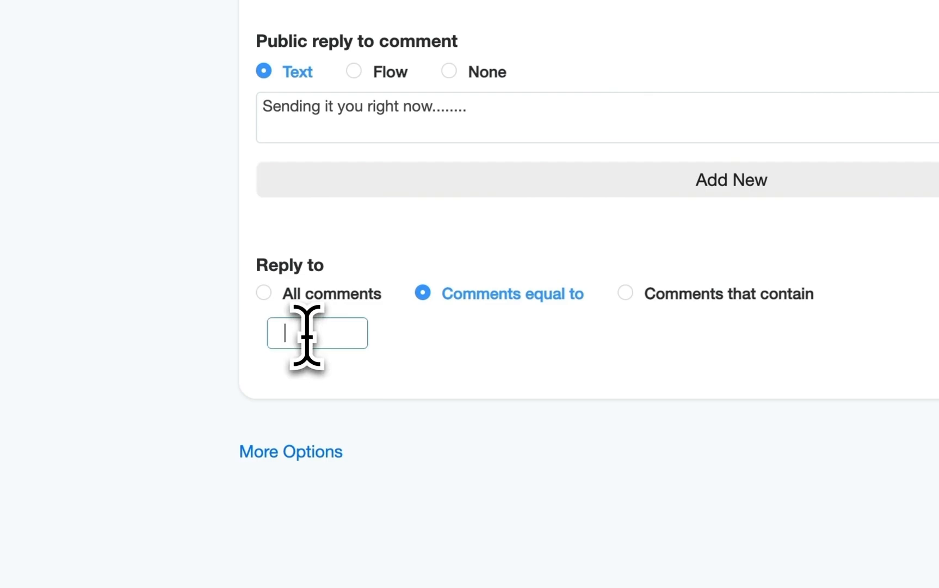
{"action": "type", "text": "test"}
{"action": "key", "text": "Return"}
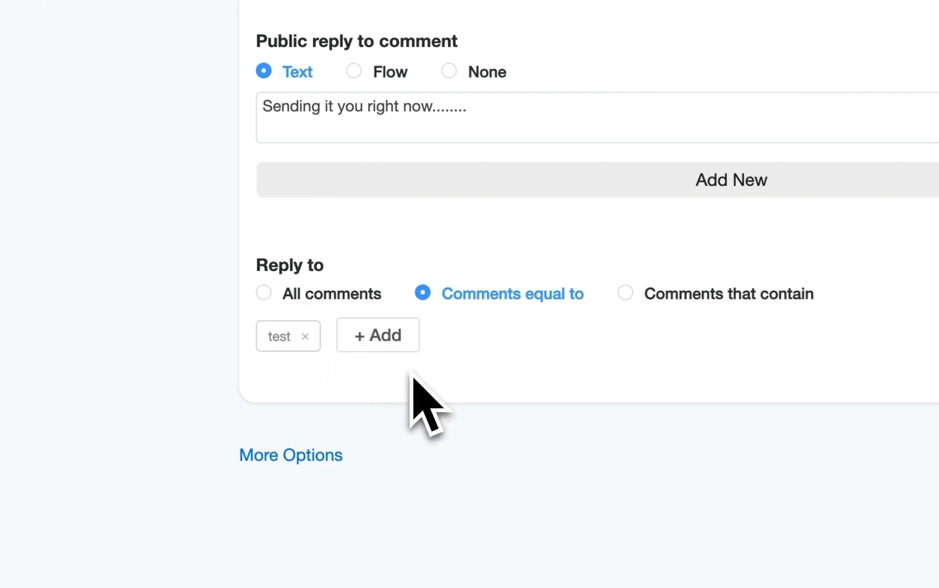
Expand the additional automation options and enable replying only once to each user in one post.
{"action": "left_click", "coordinate": [305, 455]}
{"action": "scroll", "coordinate": [635, 300], "scroll_direction": "down", "scroll_amount": 4}
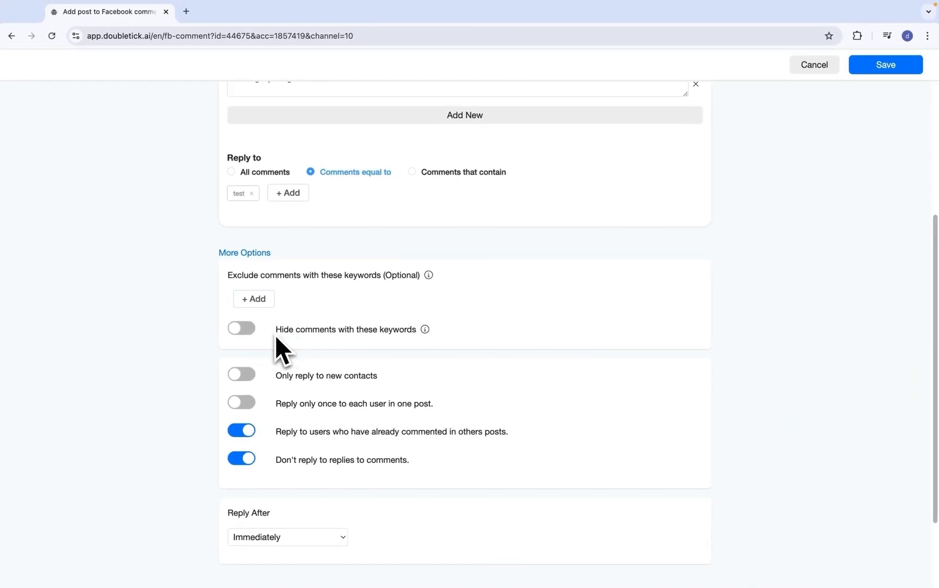
{"action": "left_click", "coordinate": [246, 404]}
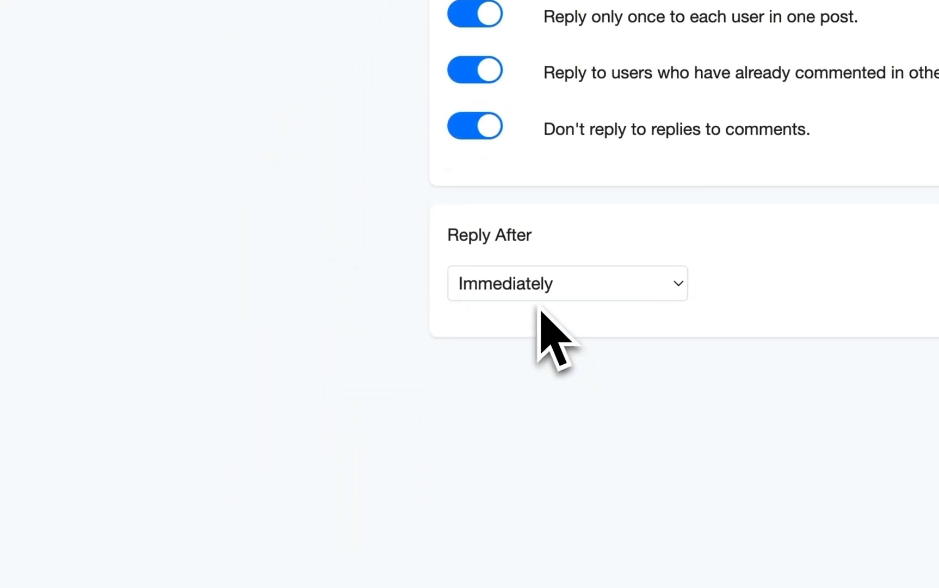
Review the available Reply After delays, keeping the reply timing at Immediately.
{"action": "left_click", "coordinate": [549, 496]}
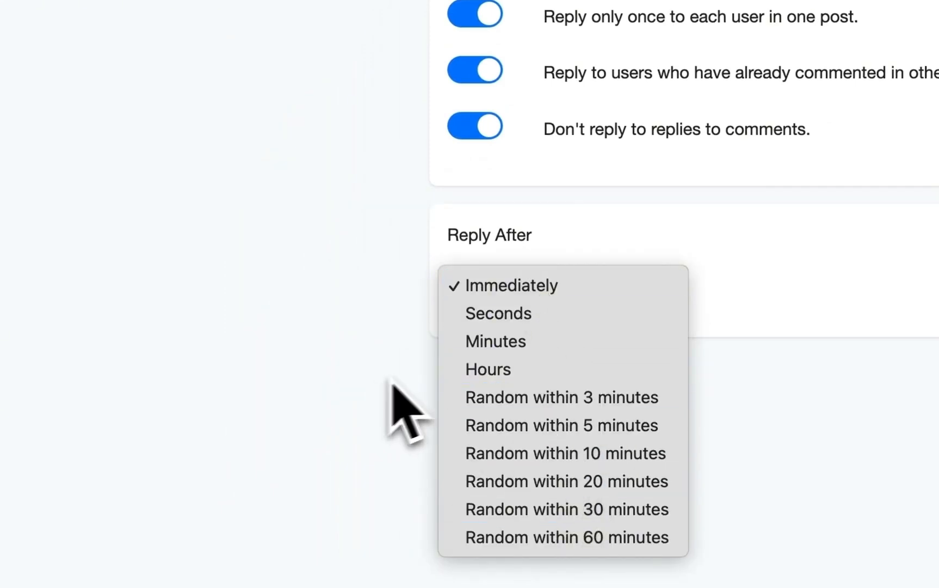
{"action": "left_click", "coordinate": [353, 429]}
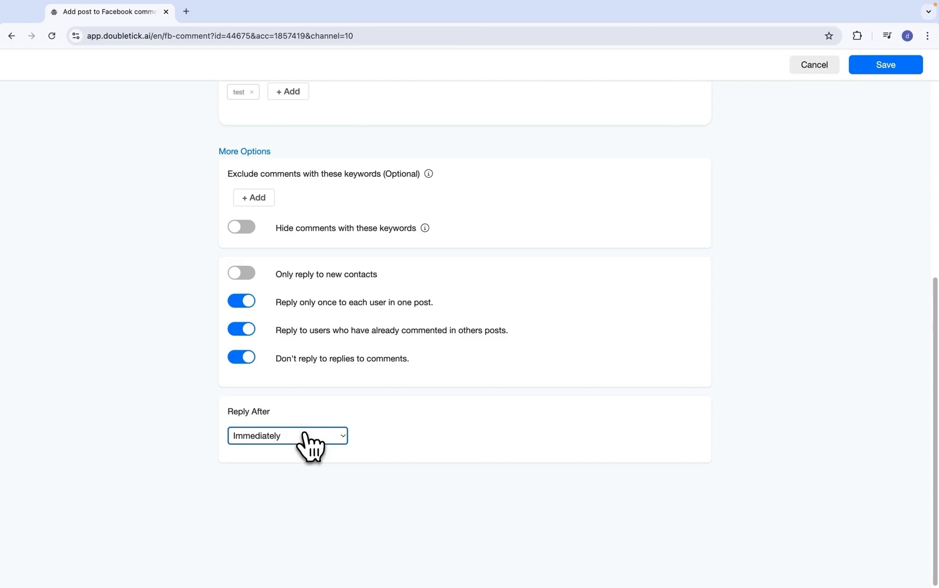
{"action": "left_click", "coordinate": [338, 436]}
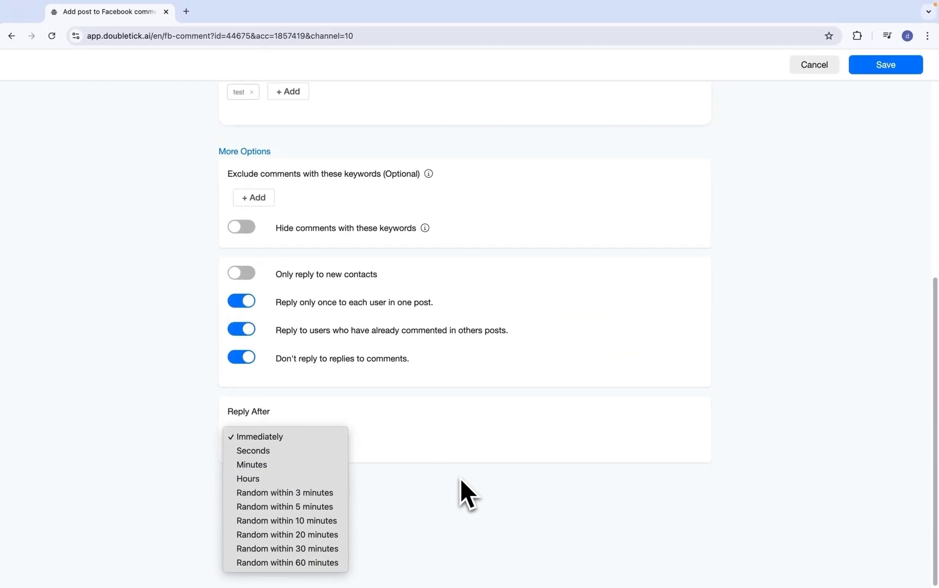
{"action": "left_click", "coordinate": [460, 476]}
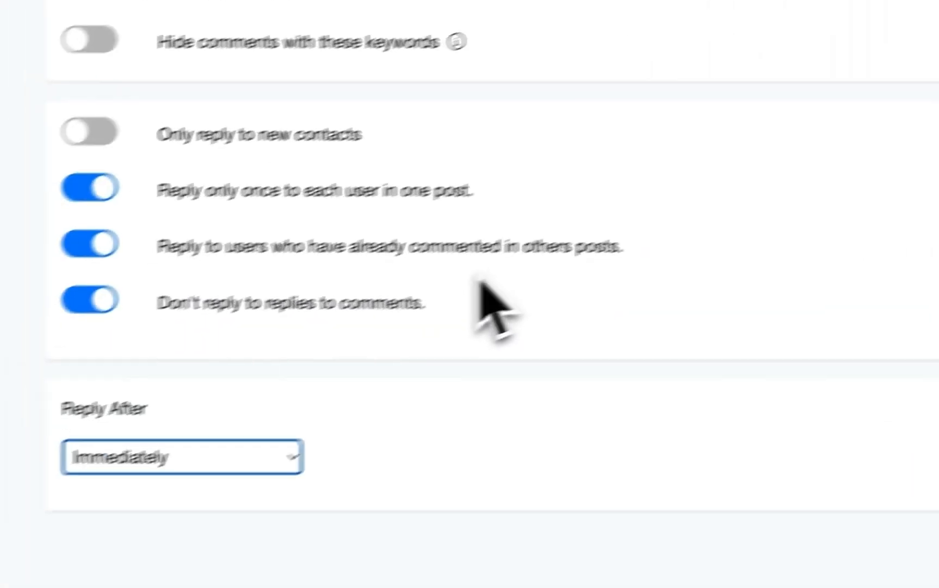
Save the comment automation and switch its status on.
{"action": "left_click", "coordinate": [801, 133]}
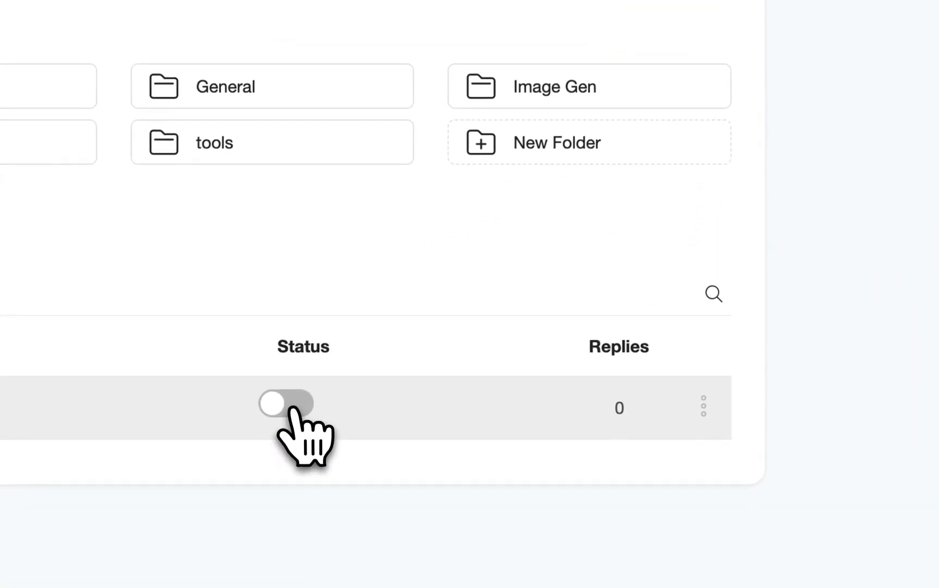
{"action": "left_click", "coordinate": [290, 408]}
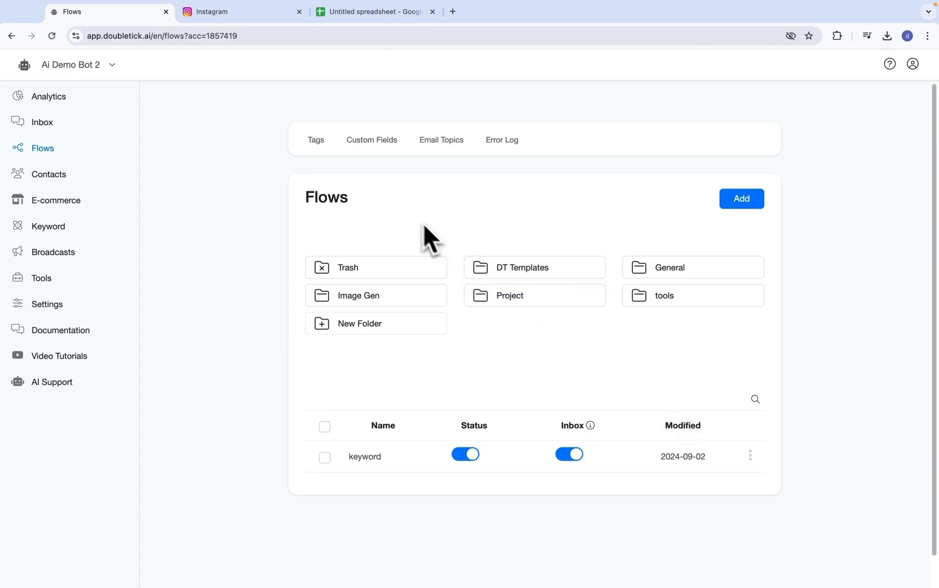
Switch to Instagram and check the installed browser extensions for Ins Comment Exporter.
{"action": "left_click", "coordinate": [247, 16]}
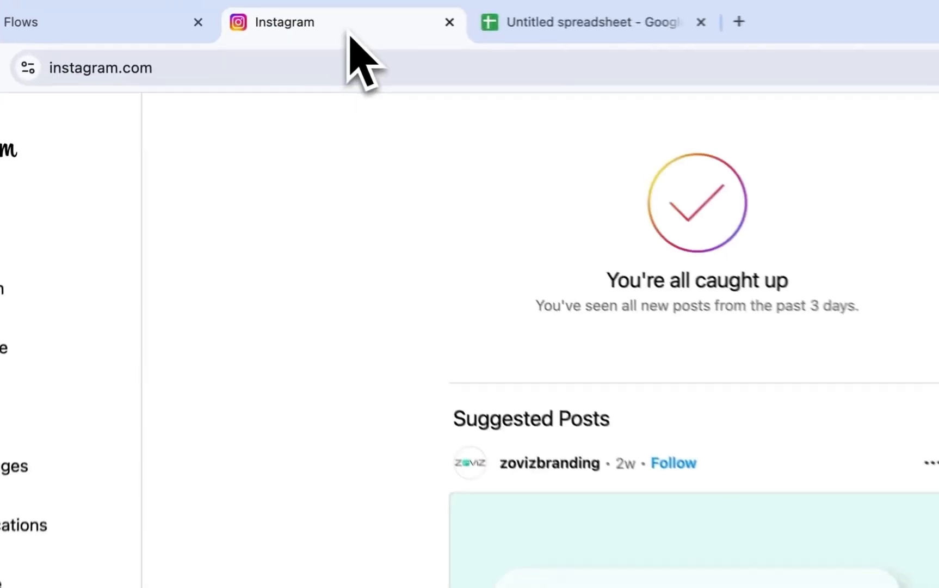
{"action": "left_click", "coordinate": [759, 70]}
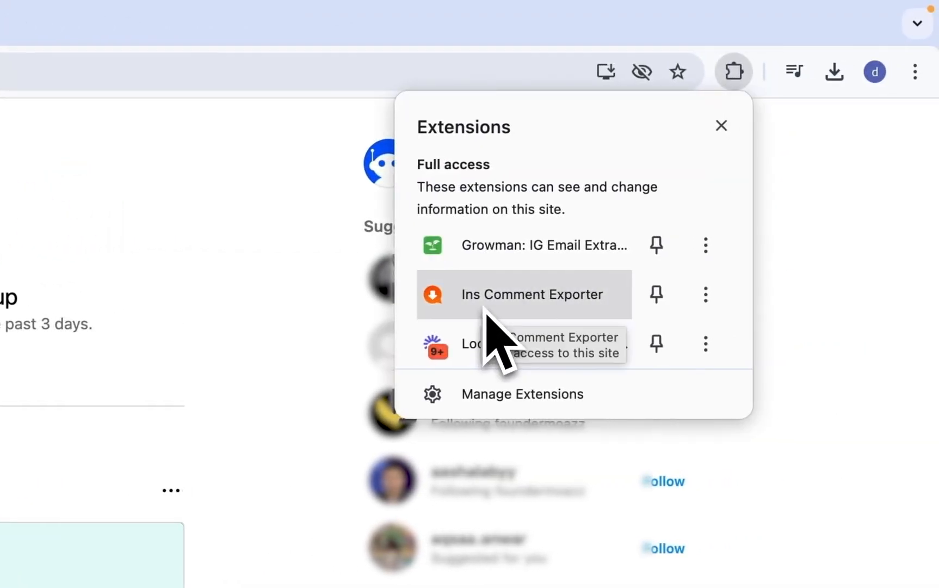
{"action": "left_click", "coordinate": [101, 74]}
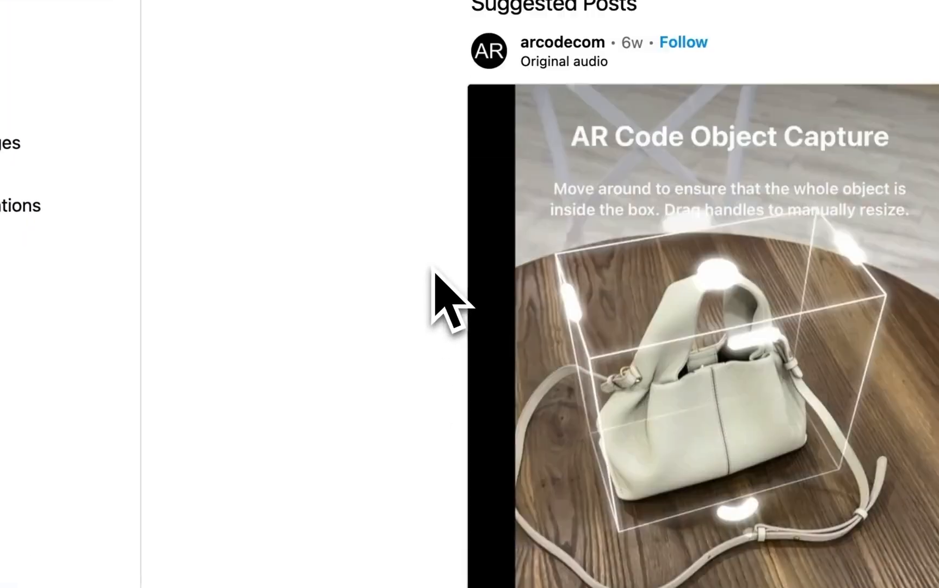
Open the comments of arcodecom's AR Code Object Capture post, browse them and copy the post's link.
{"action": "scroll", "coordinate": [434, 270], "scroll_direction": "down", "scroll_amount": 3}
{"action": "left_click", "coordinate": [526, 422]}
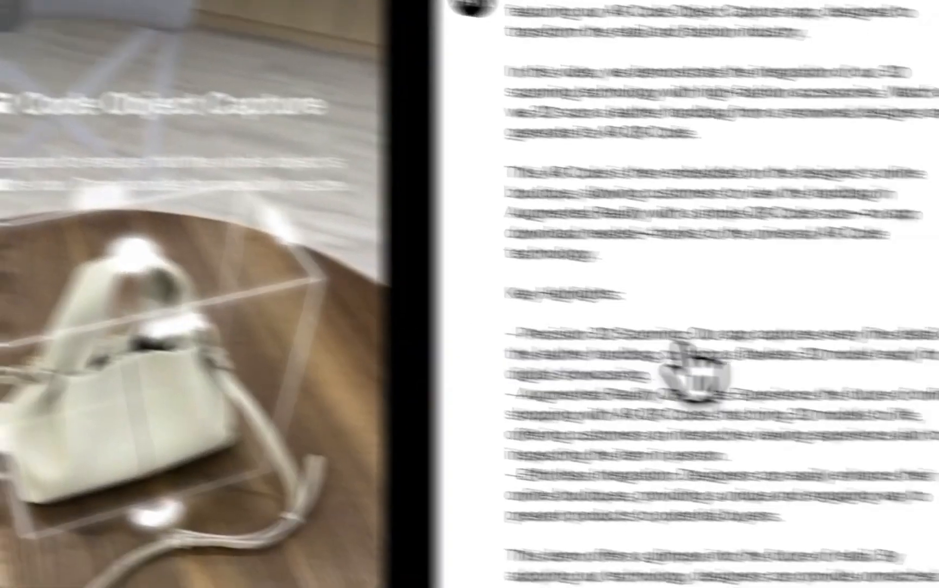
{"action": "scroll", "coordinate": [843, 381], "scroll_direction": "down", "scroll_amount": 10}
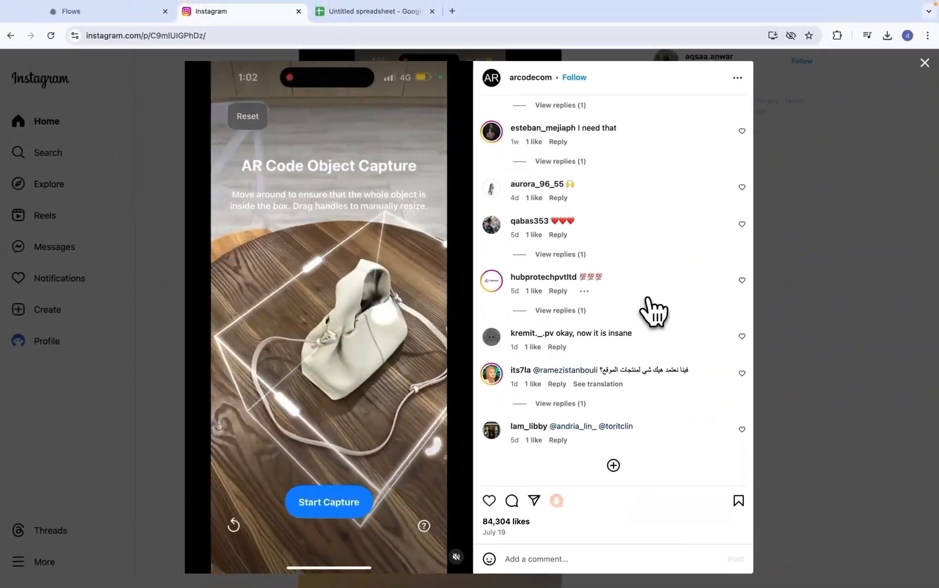
{"action": "scroll", "coordinate": [653, 311], "scroll_direction": "up", "scroll_amount": 10}
{"action": "left_click", "coordinate": [737, 77]}
{"action": "left_click", "coordinate": [506, 255]}
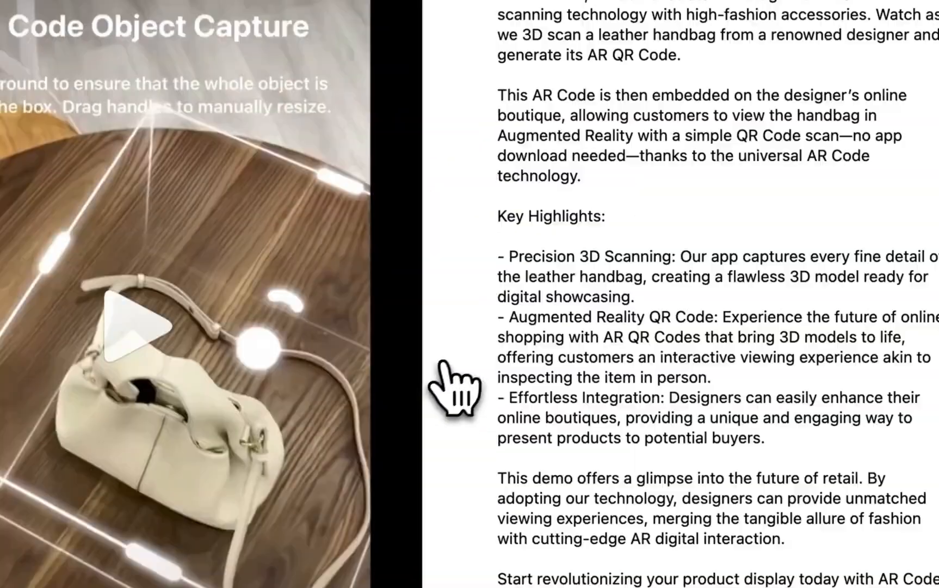
Collect the comments of the copied post link with the Ins Comment Exporter extension and export them to CSV.
{"action": "left_click", "coordinate": [734, 67]}
{"action": "left_click", "coordinate": [657, 289]}
{"action": "left_click", "coordinate": [708, 69]}
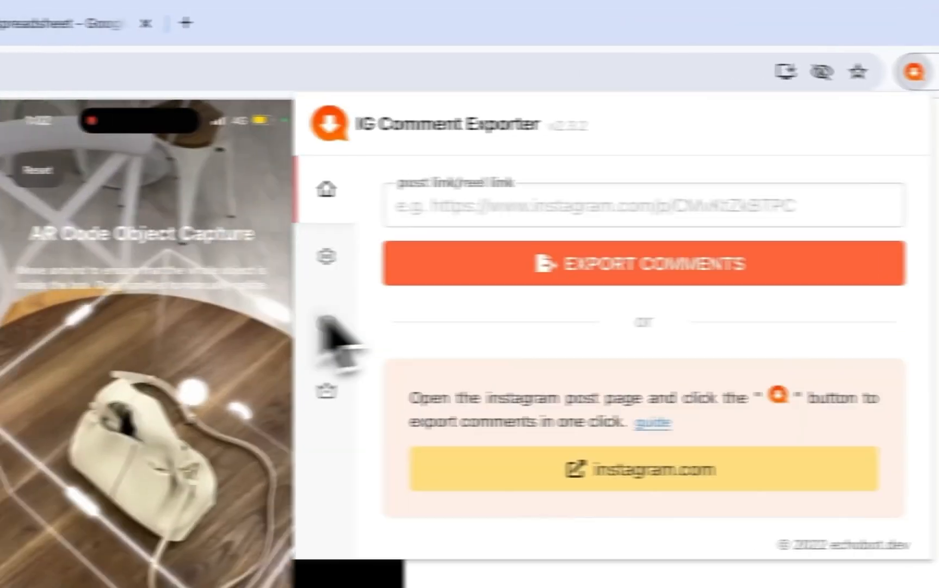
{"action": "left_click", "coordinate": [525, 213]}
{"action": "key", "text": "super+v"}
{"action": "left_click", "coordinate": [546, 258]}
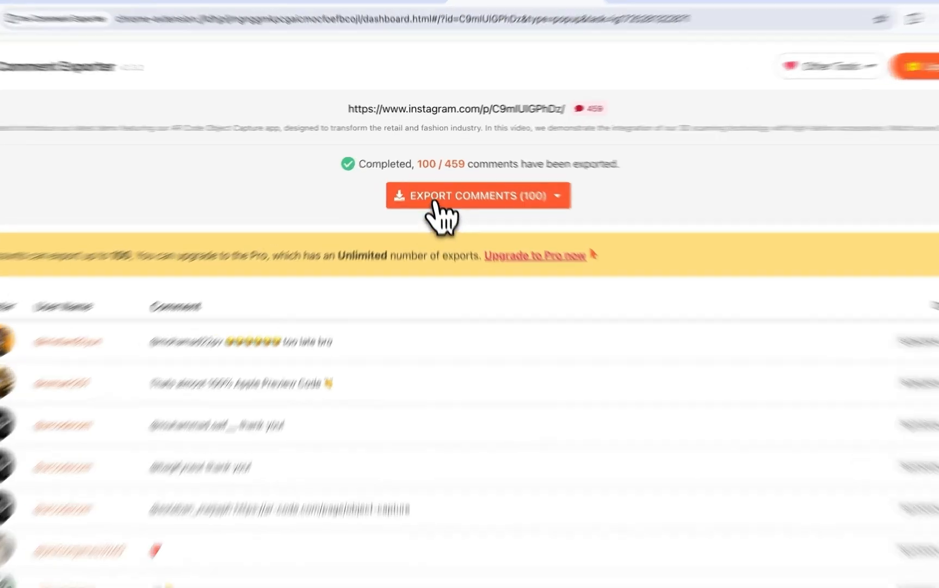
{"action": "left_click", "coordinate": [435, 203]}
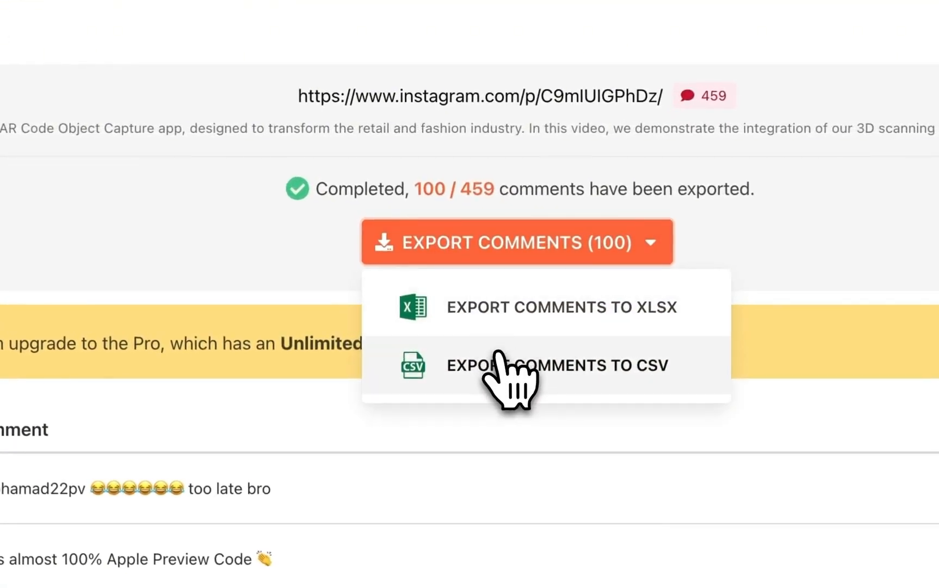
{"action": "left_click", "coordinate": [498, 354]}
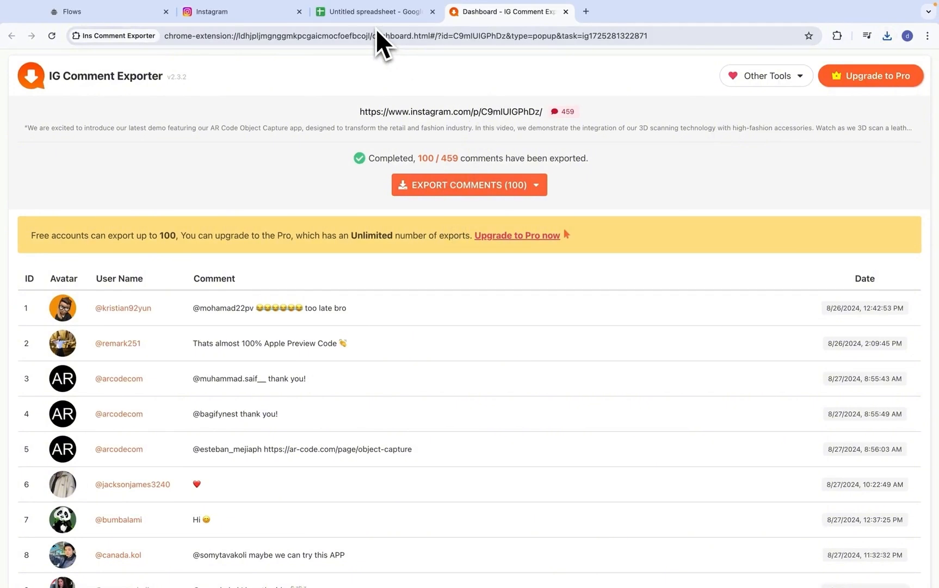
Switch to the untitled Google Sheets spreadsheet and import IGCommentExporter-C9mIUIGPhDz-100-1725281341002.csv from Downloads, replacing the spreadsheet.
{"action": "left_click", "coordinate": [375, 12]}
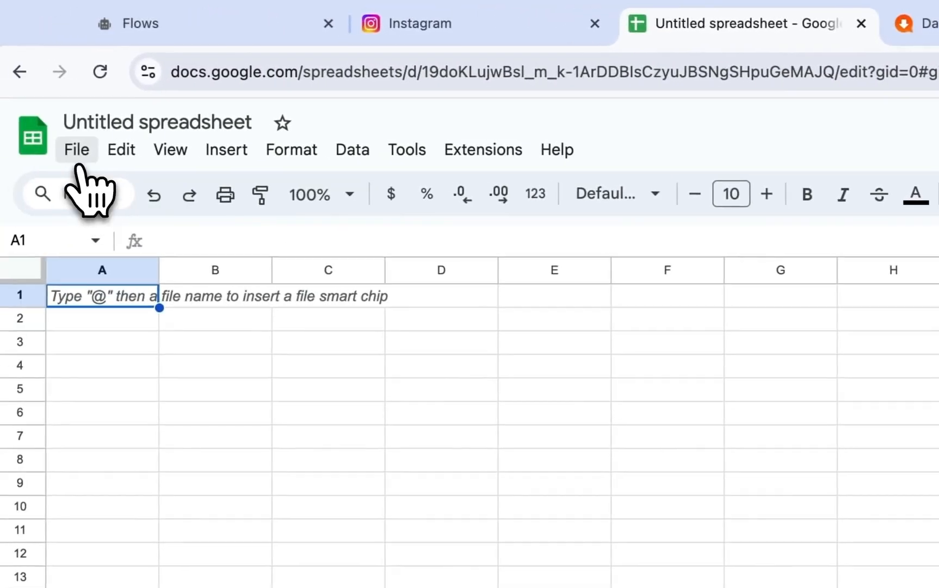
{"action": "left_click", "coordinate": [79, 157]}
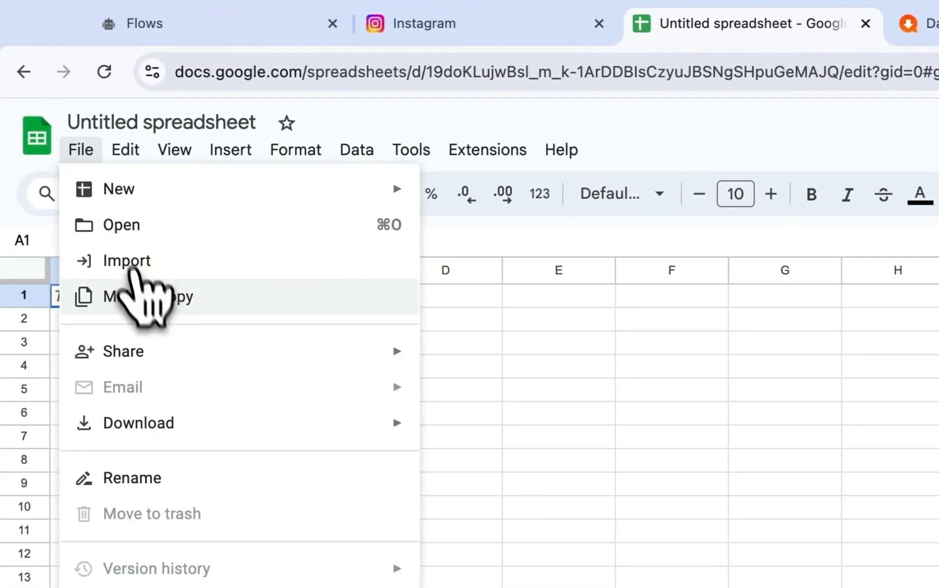
{"action": "left_click", "coordinate": [129, 264]}
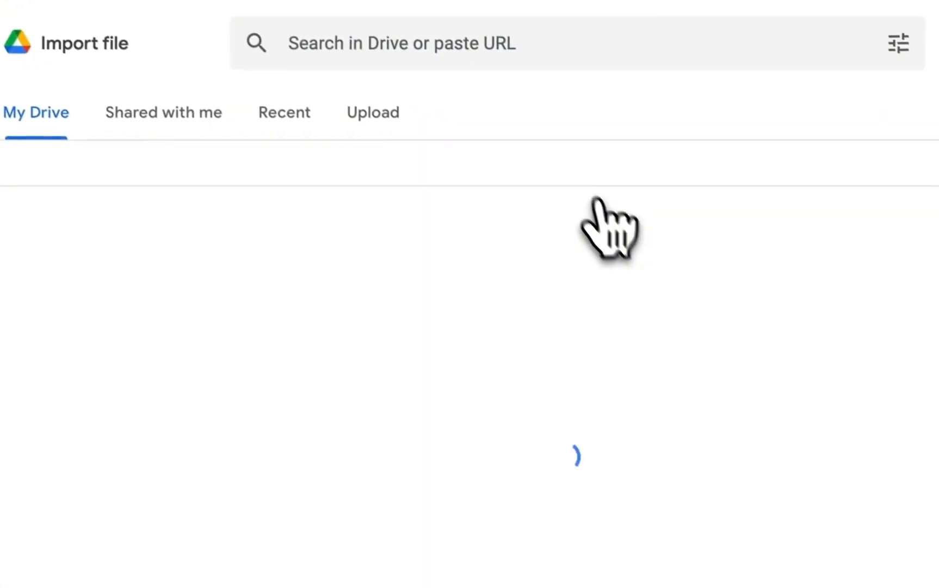
{"action": "left_click", "coordinate": [382, 118]}
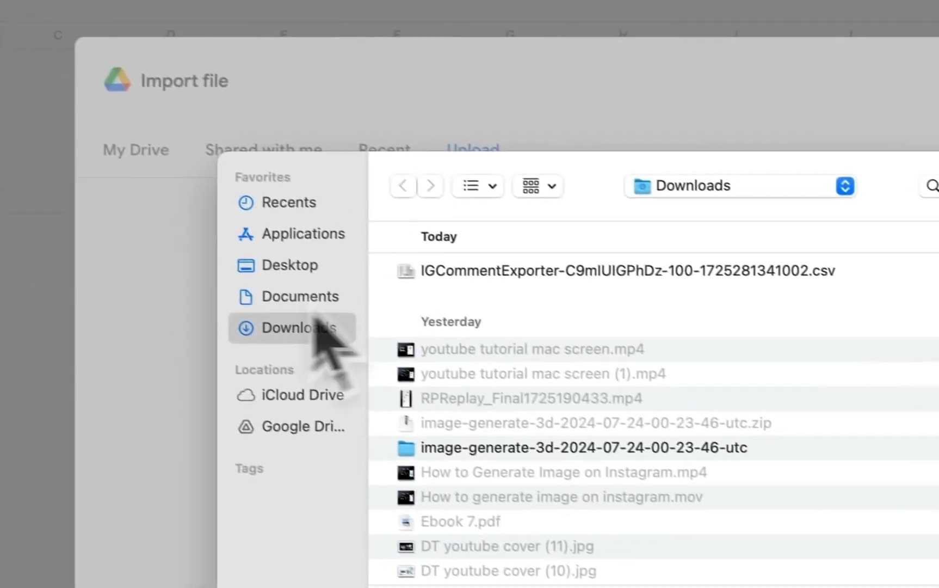
{"action": "left_click", "coordinate": [495, 273]}
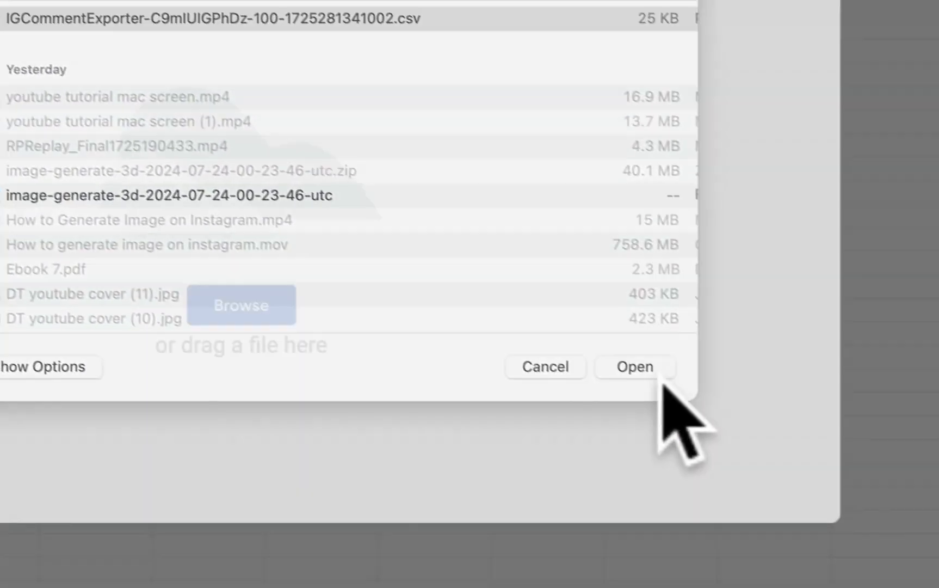
{"action": "left_click", "coordinate": [746, 436]}
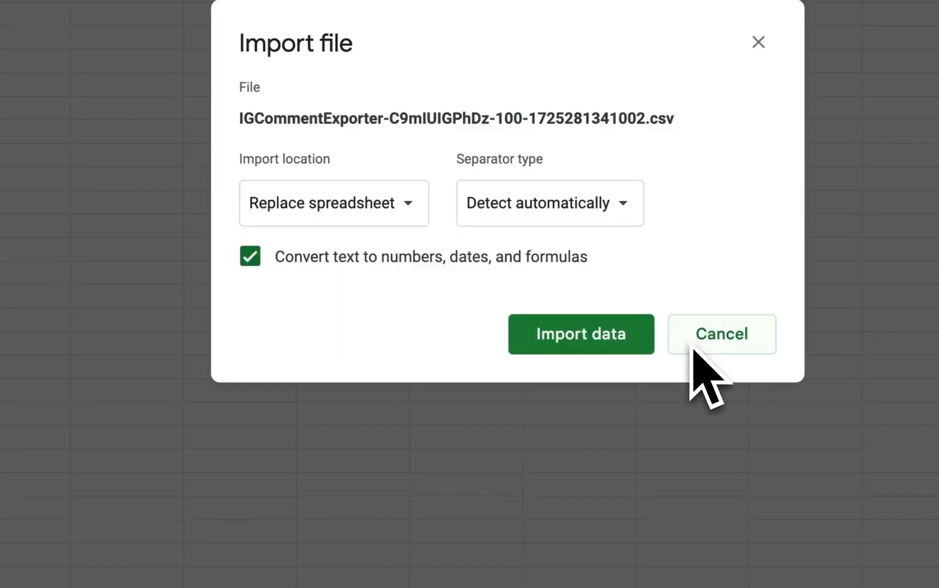
{"action": "left_click", "coordinate": [581, 335]}
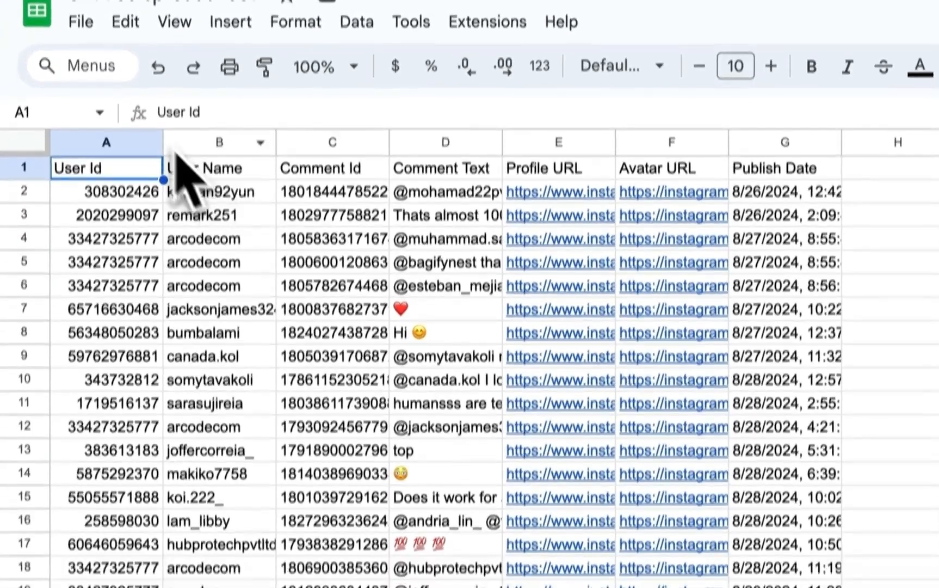
{"action": "left_click", "coordinate": [103, 166]}
{"action": "key", "text": "Right"}
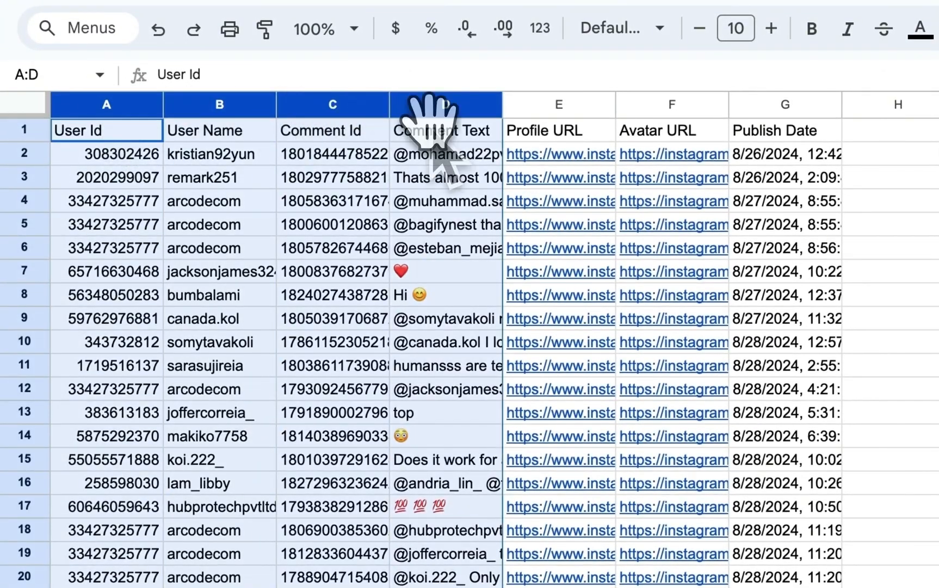
{"action": "right_click", "coordinate": [433, 153]}
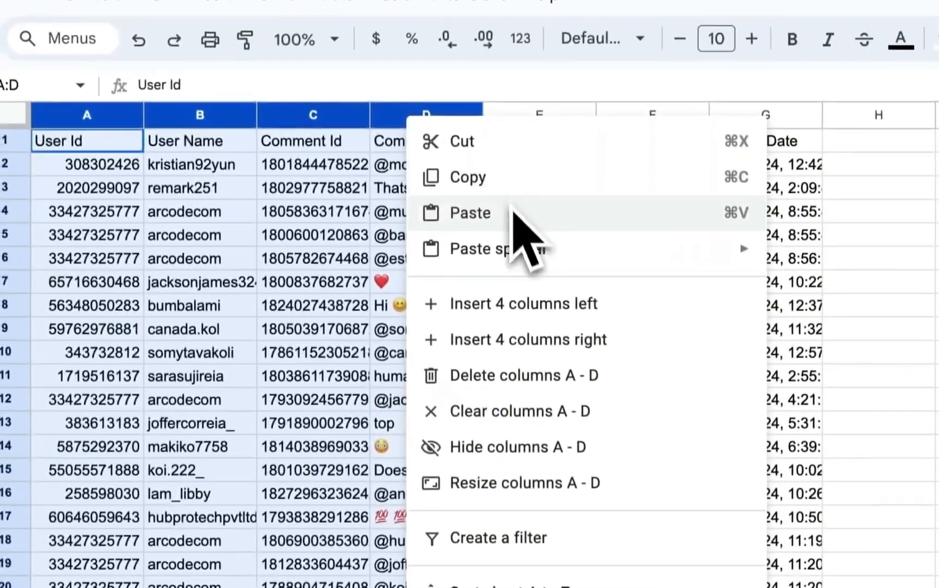
{"action": "left_click", "coordinate": [596, 374]}
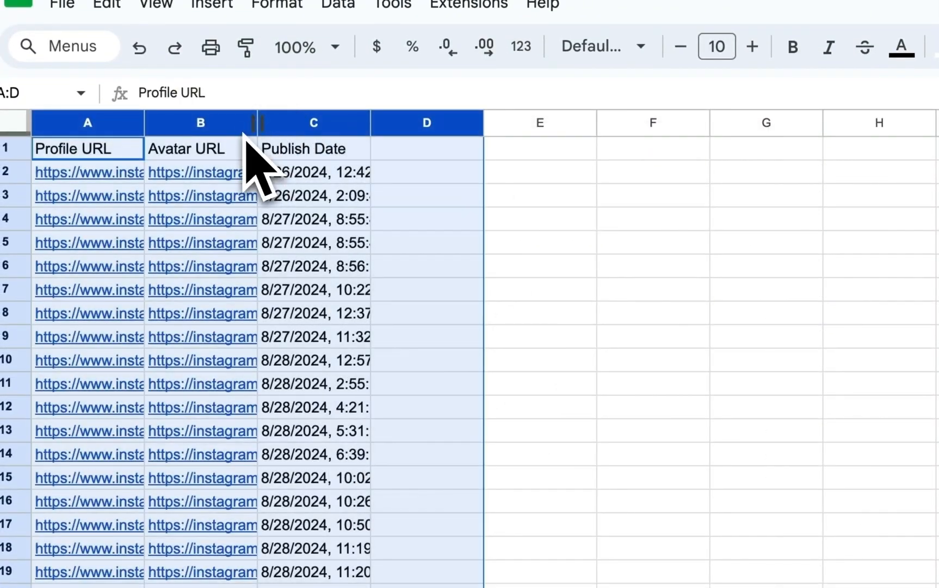
{"action": "key", "text": "ctrl+z"}
{"action": "left_click", "coordinate": [366, 227]}
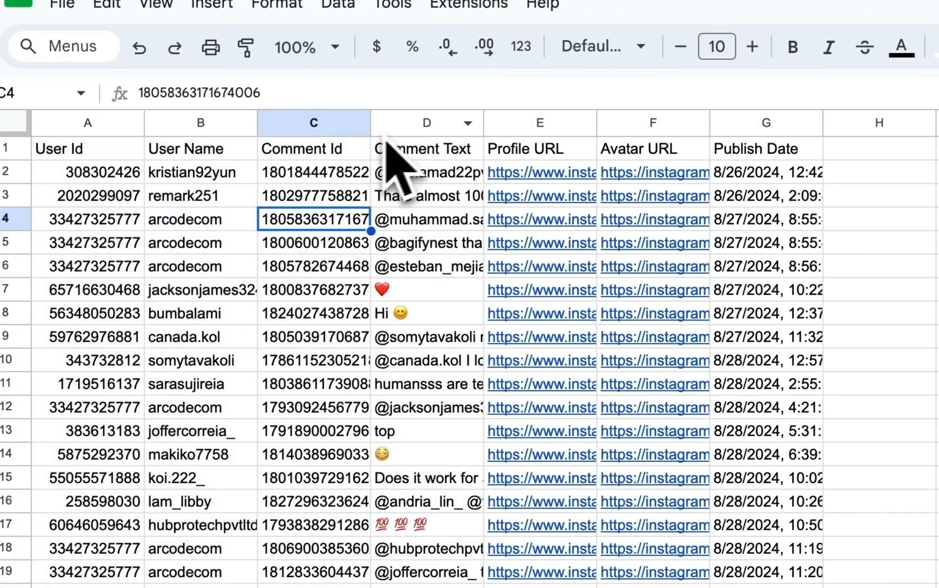
Widen the Comment Text column to fit the comments and delete the Profile URL, Avatar URL and Publish Date columns.
{"action": "left_click_drag", "start_coordinate": [577, 124], "coordinate": [817, 123]}
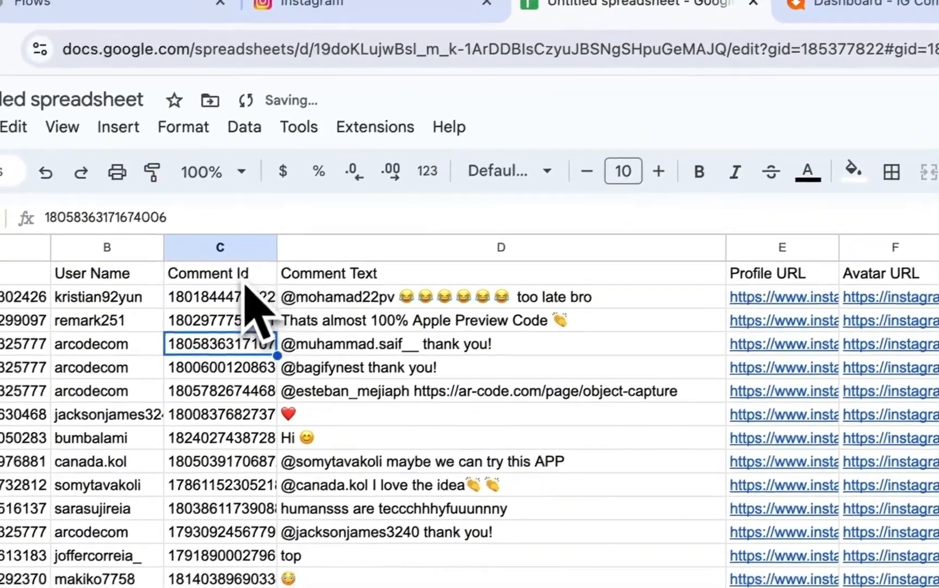
{"action": "left_click", "coordinate": [452, 173]}
{"action": "left_click", "coordinate": [818, 239]}
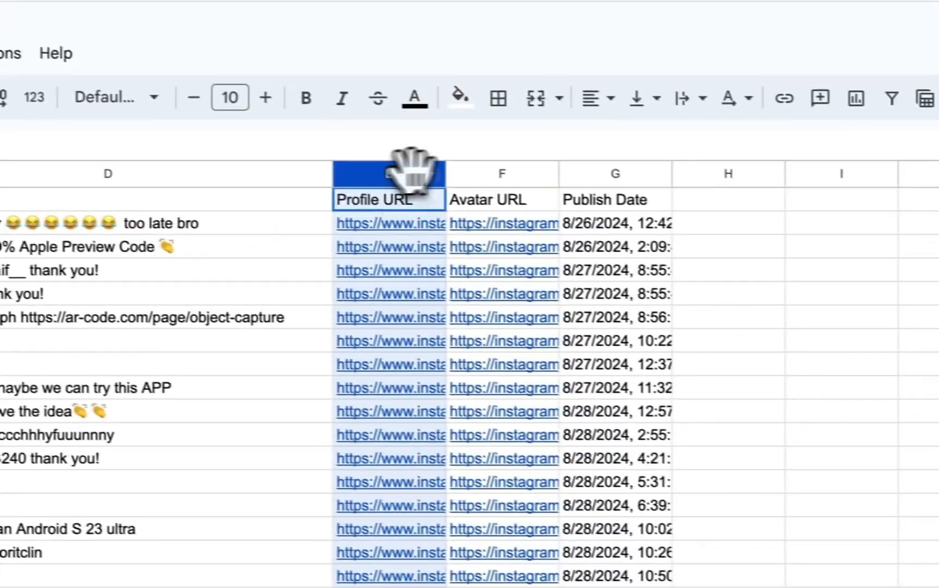
{"action": "left_click", "coordinate": [938, 240], "text": "shift"}
{"action": "right_click", "coordinate": [938, 239]}
{"action": "left_click", "coordinate": [938, 427]}
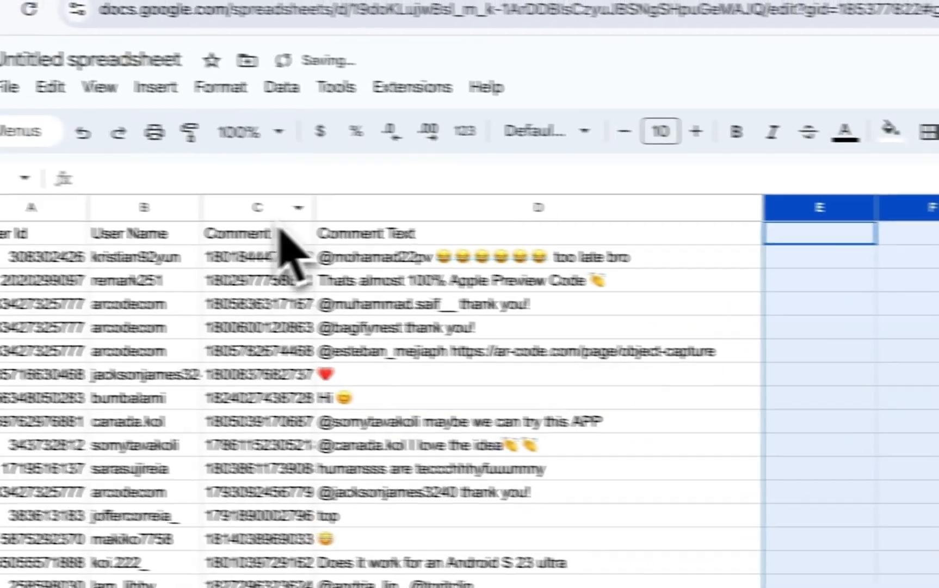
Delete the User Id, User Name and Comment Id columns so Comment Text becomes column A.
{"action": "left_click_drag", "start_coordinate": [279, 210], "coordinate": [147, 209]}
{"action": "right_click", "coordinate": [63, 157]}
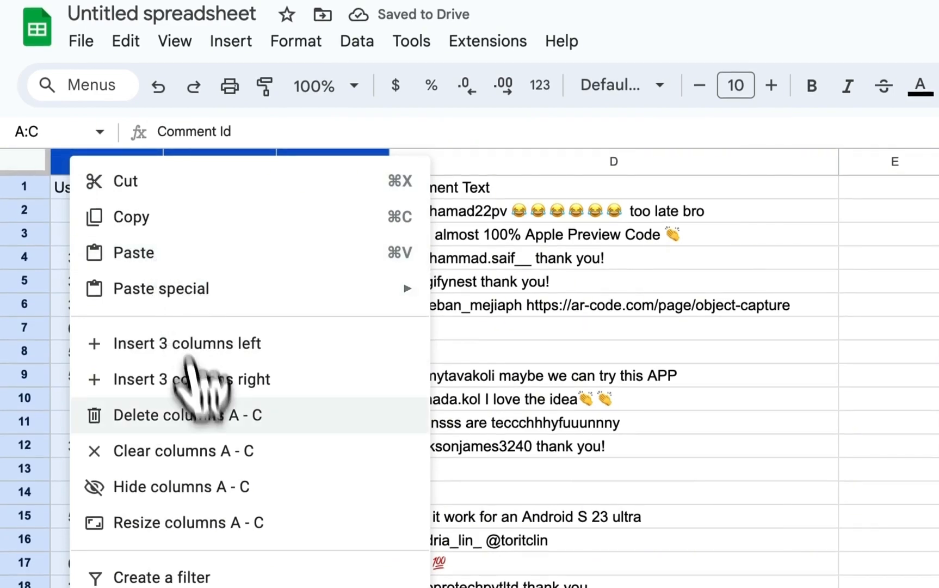
{"action": "left_click", "coordinate": [201, 415]}
{"action": "left_click", "coordinate": [408, 217]}
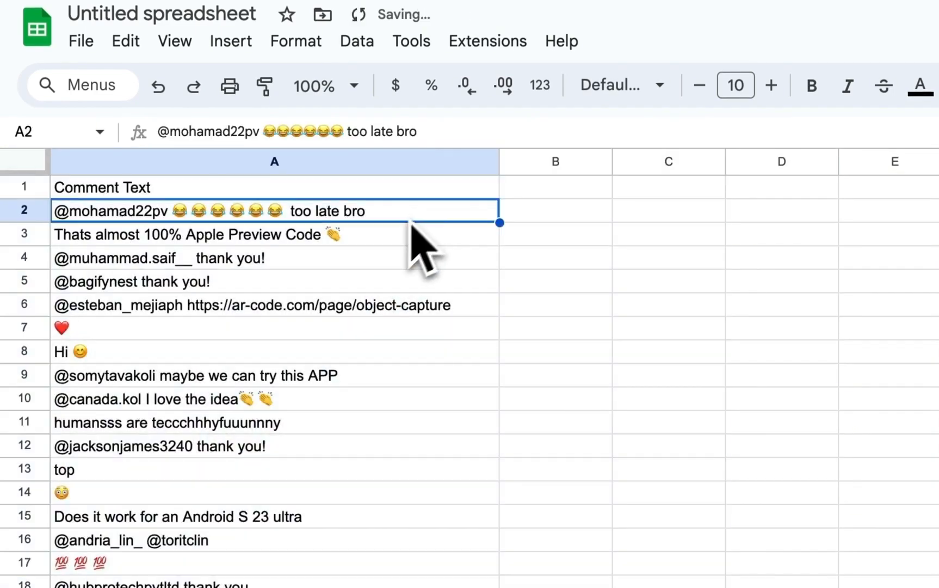
{"action": "key", "text": "ctrl+shift+Down"}
Rename the Comment Text header in A1 to Questions and enter the header Answer in B1.
{"action": "left_click", "coordinate": [272, 190]}
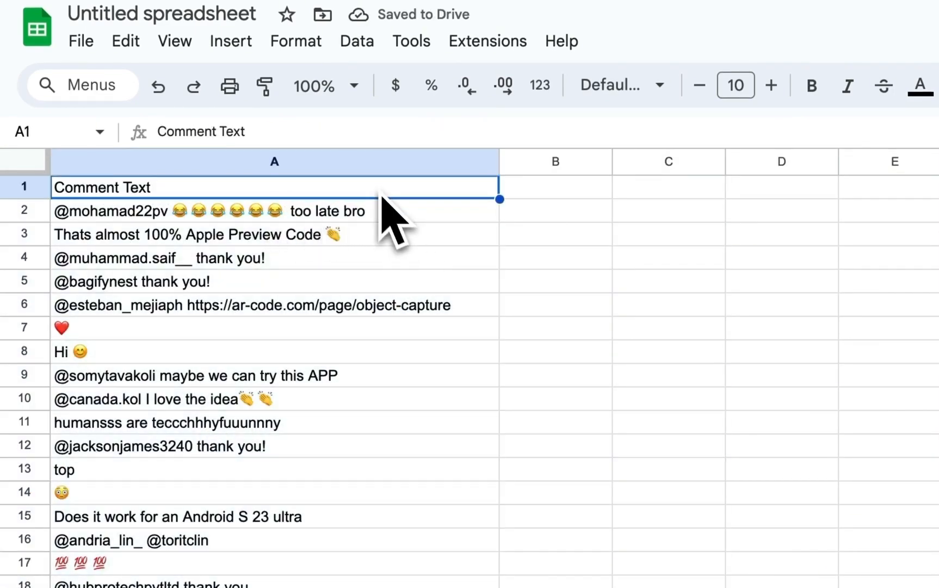
{"action": "type", "text": "Questio"}
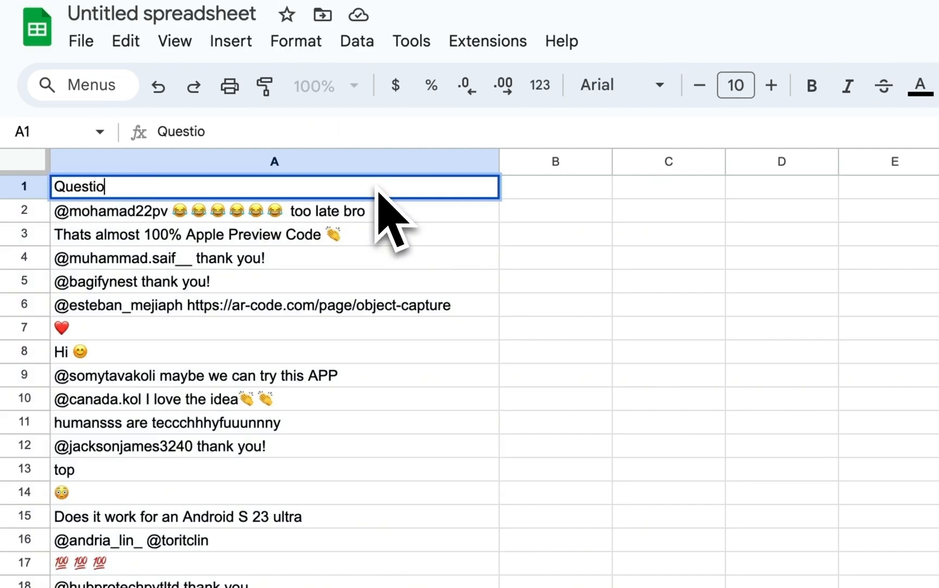
{"action": "type", "text": "ns"}
{"action": "left_click", "coordinate": [585, 192]}
{"action": "type", "text": "Answe"}
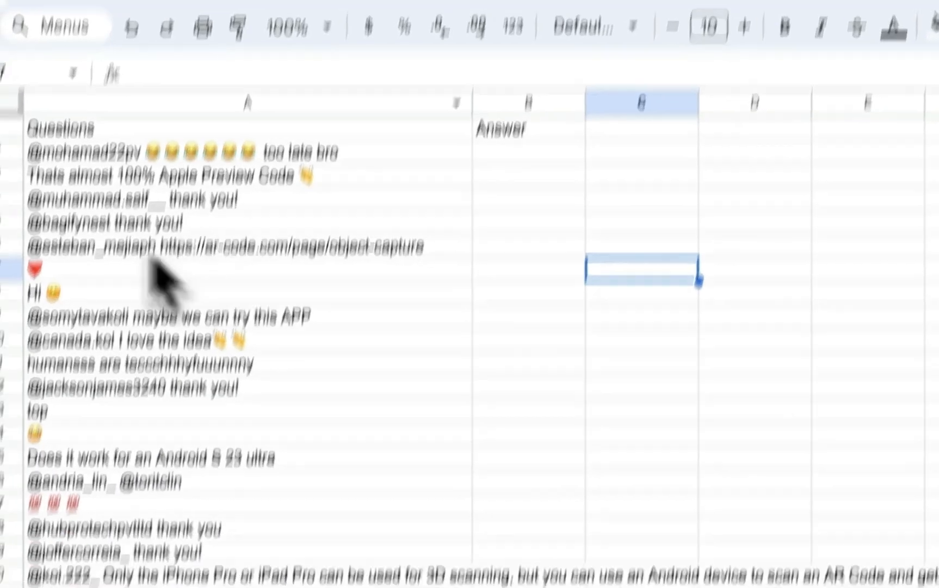
Review the comments listed in the sheet and look at the related post on Instagram.
{"action": "scroll", "coordinate": [272, 463], "scroll_direction": "down", "scroll_amount": 20}
{"action": "scroll", "coordinate": [288, 489], "scroll_direction": "up", "scroll_amount": 20}
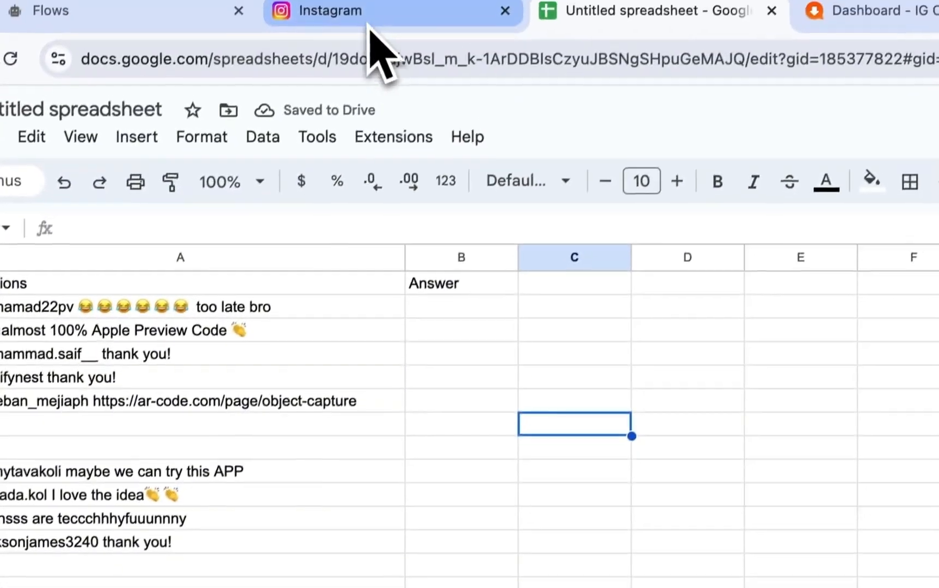
{"action": "left_click", "coordinate": [371, 23]}
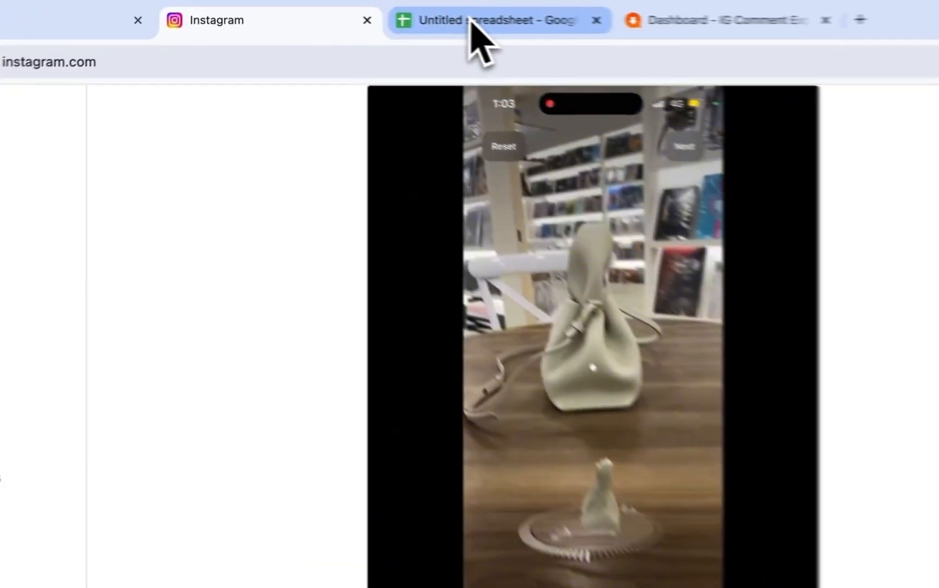
{"action": "left_click", "coordinate": [471, 23]}
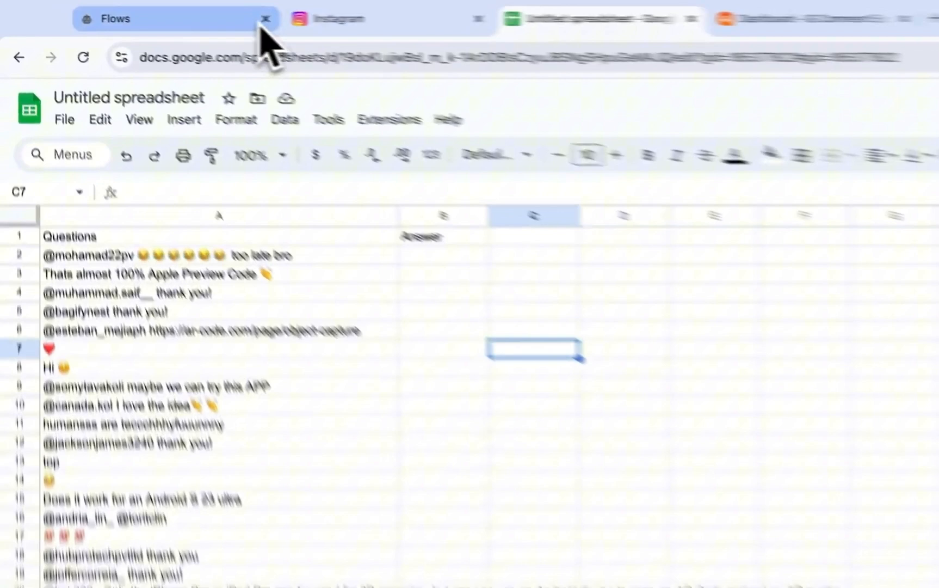
Switch to the DoubleTick Flows page and create a new flow named "Ai. comment flw".
{"action": "left_click", "coordinate": [139, 12]}
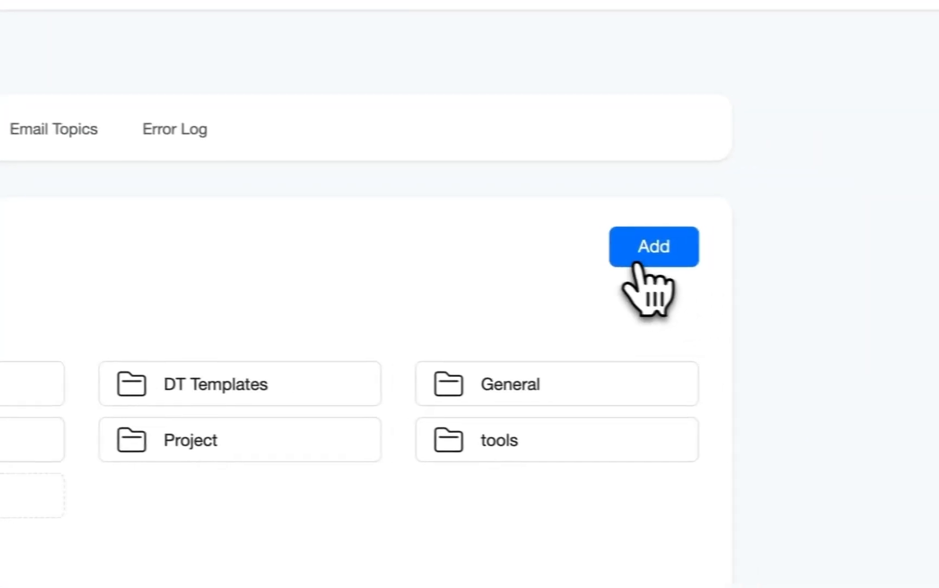
{"action": "left_click", "coordinate": [636, 265]}
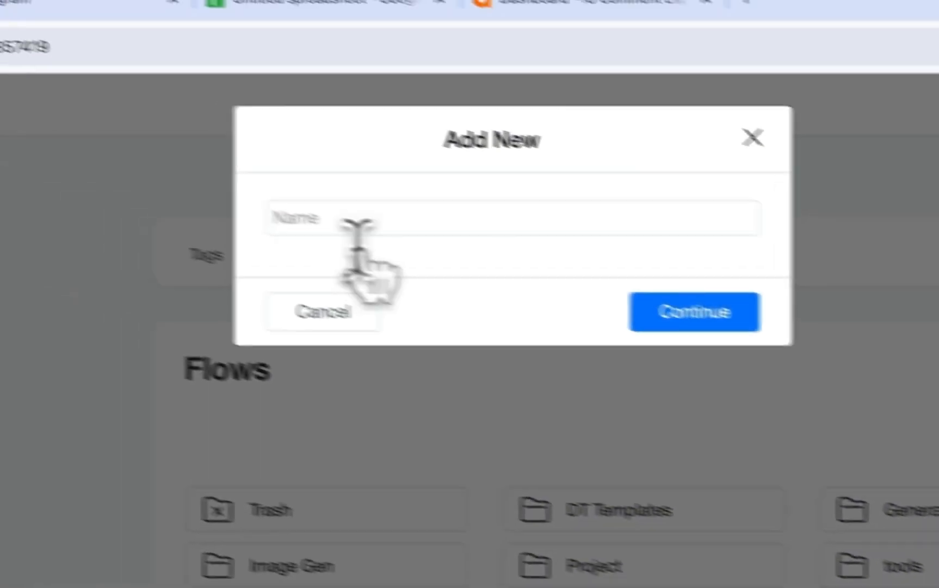
{"action": "left_click", "coordinate": [434, 241]}
{"action": "type", "text": "Ai. comme"}
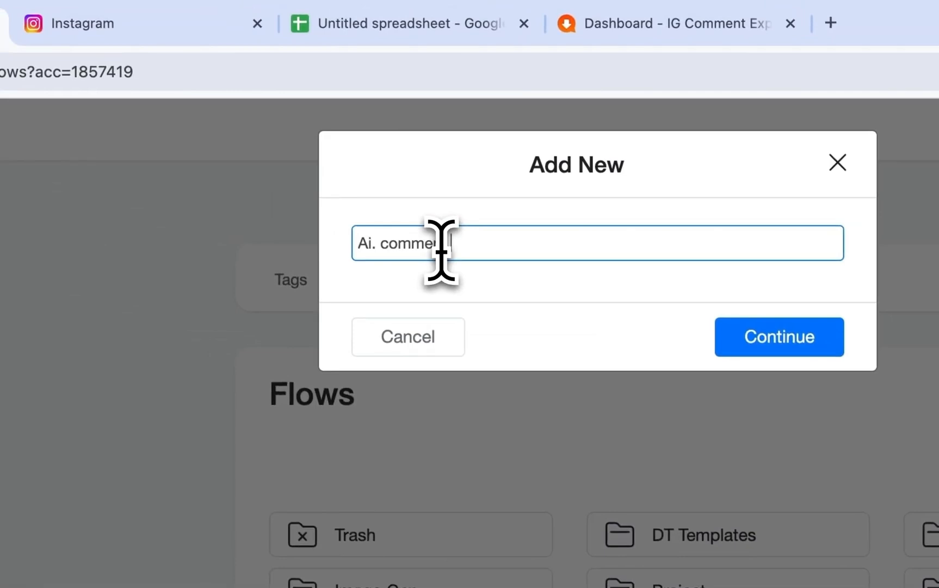
{"action": "type", "text": "nt flow"}
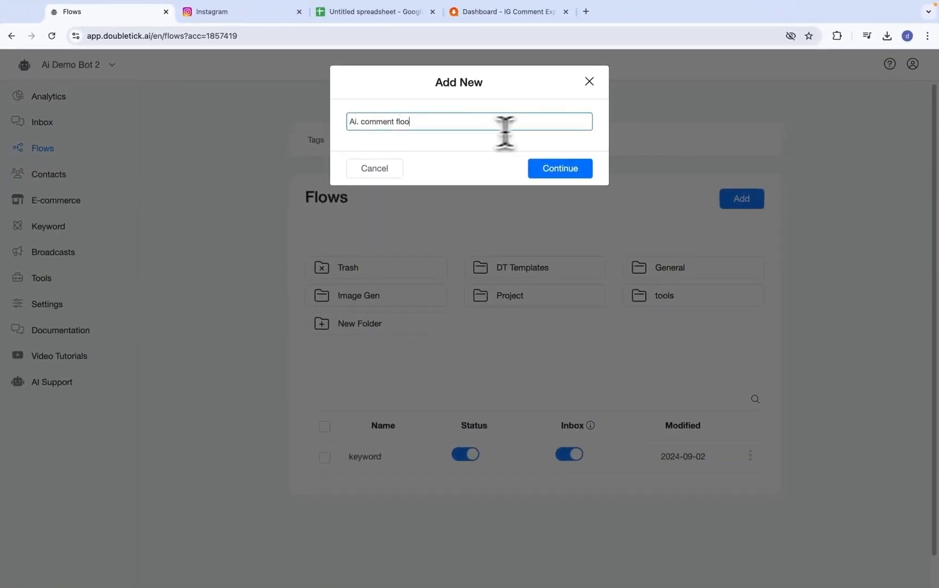
{"action": "left_click", "coordinate": [563, 170]}
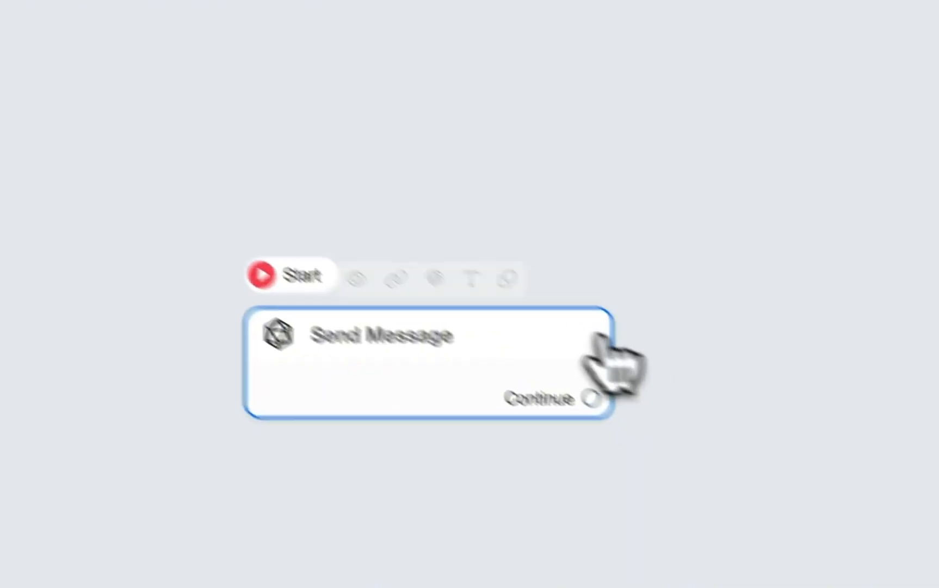
Add an OpenAI action to the flow's Send Message block.
{"action": "left_click", "coordinate": [370, 310]}
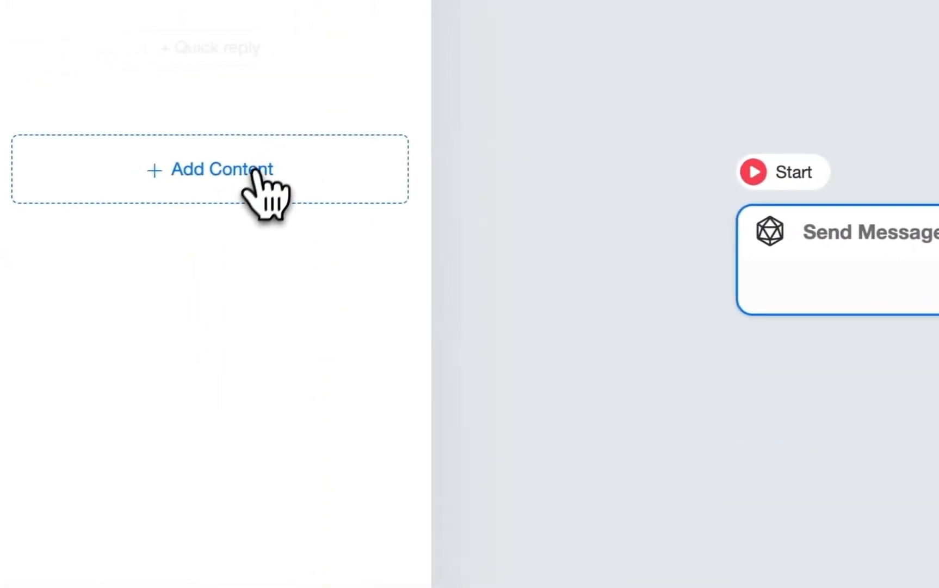
{"action": "left_click", "coordinate": [264, 197]}
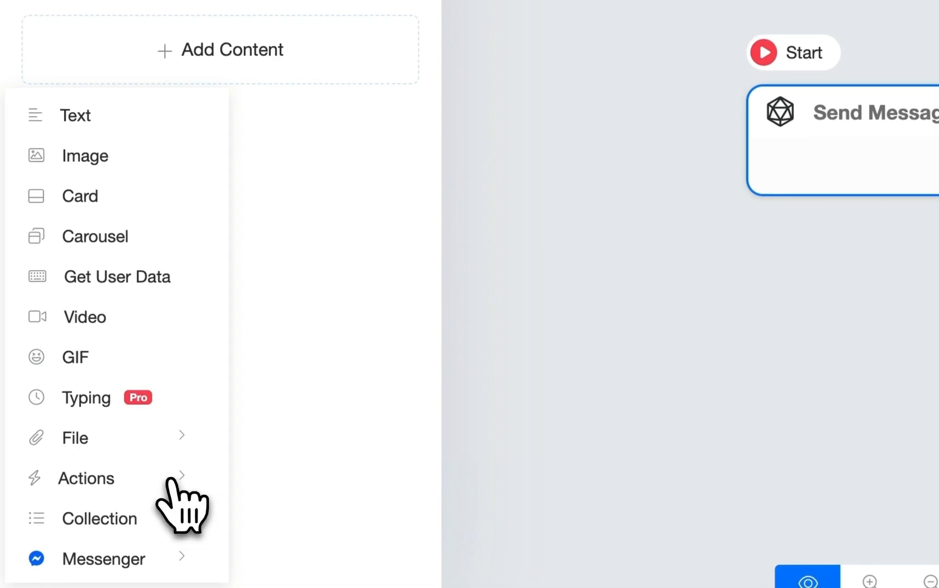
{"action": "mouse_move", "coordinate": [173, 479]}
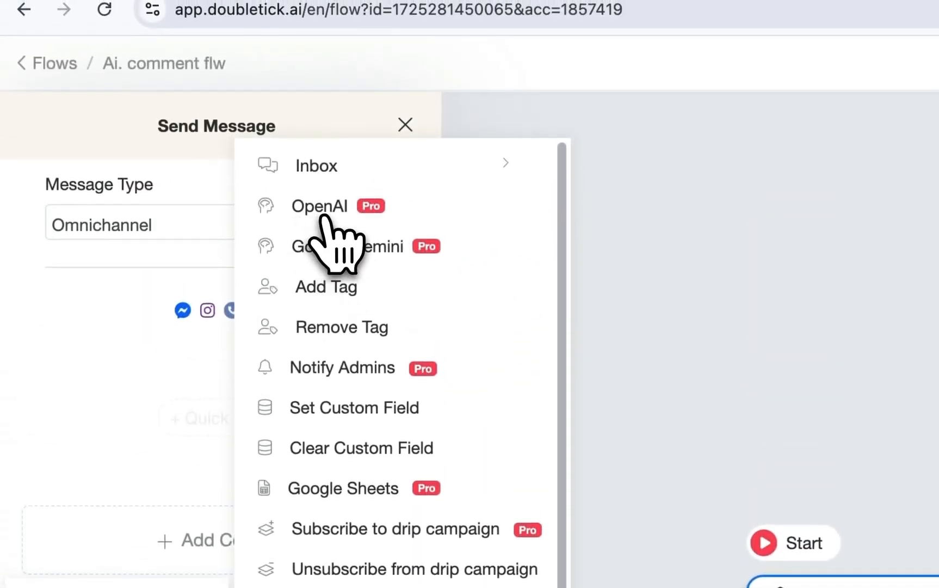
{"action": "left_click", "coordinate": [325, 216]}
Configure the OpenAI action to Generate text with the GPT-4o mini model and enlarge its Business Information prompt box.
{"action": "left_click", "coordinate": [264, 384]}
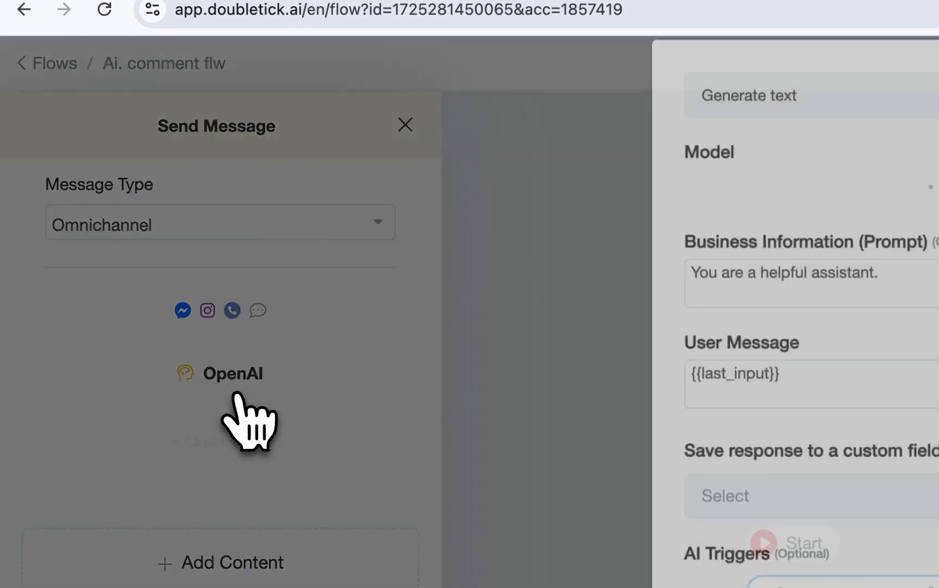
{"action": "left_click", "coordinate": [438, 163]}
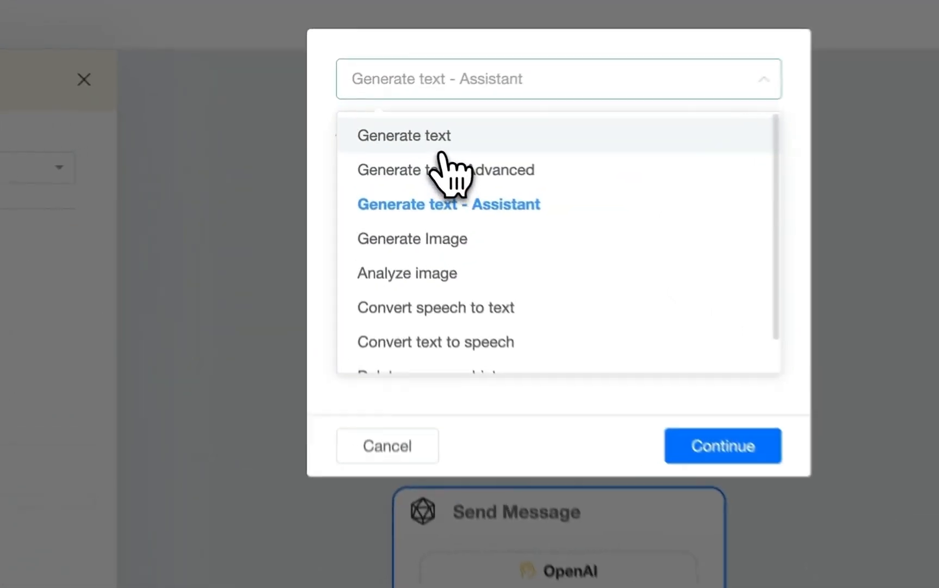
{"action": "left_click", "coordinate": [399, 127]}
{"action": "left_click", "coordinate": [483, 166]}
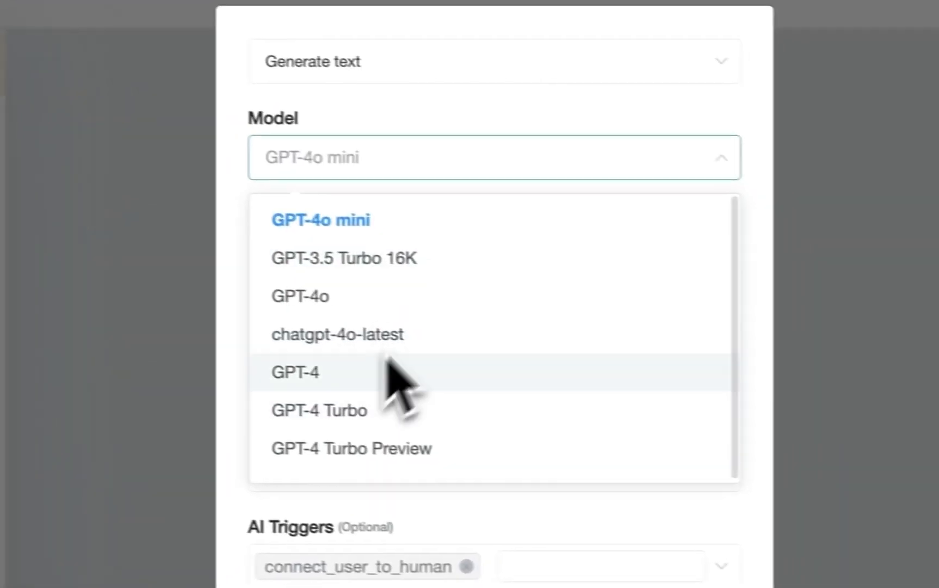
{"action": "left_click", "coordinate": [384, 159]}
{"action": "left_click", "coordinate": [348, 169]}
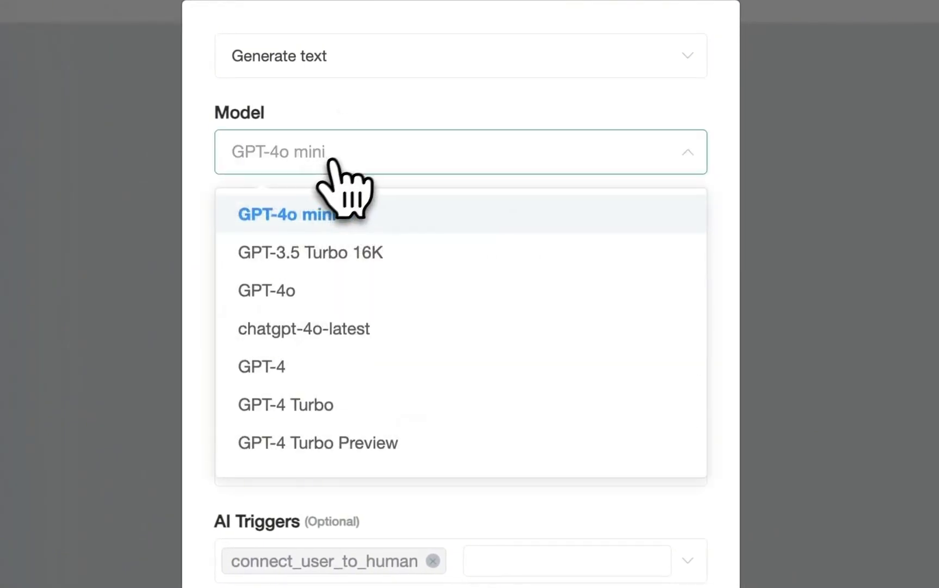
{"action": "left_click", "coordinate": [383, 116]}
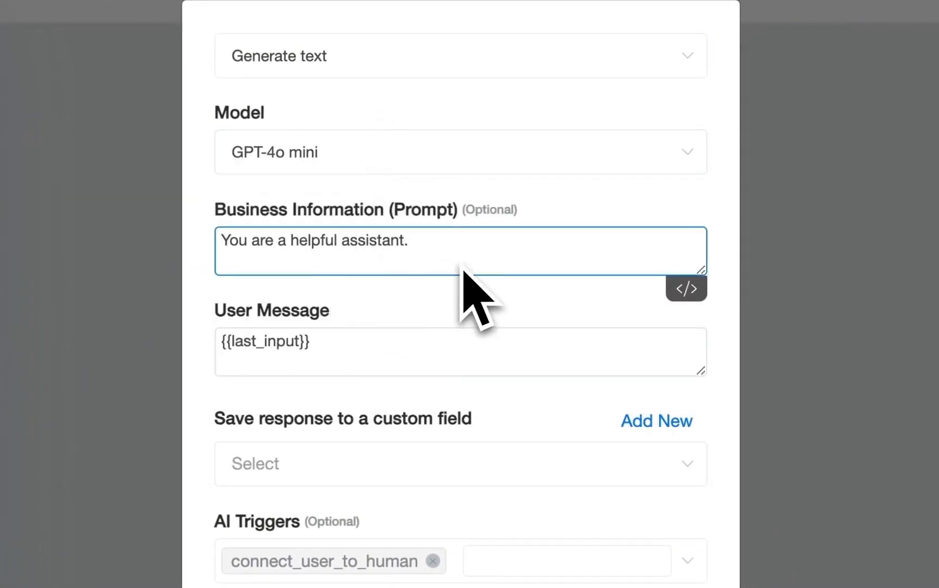
{"action": "left_click_drag", "start_coordinate": [706, 281], "coordinate": [708, 415]}
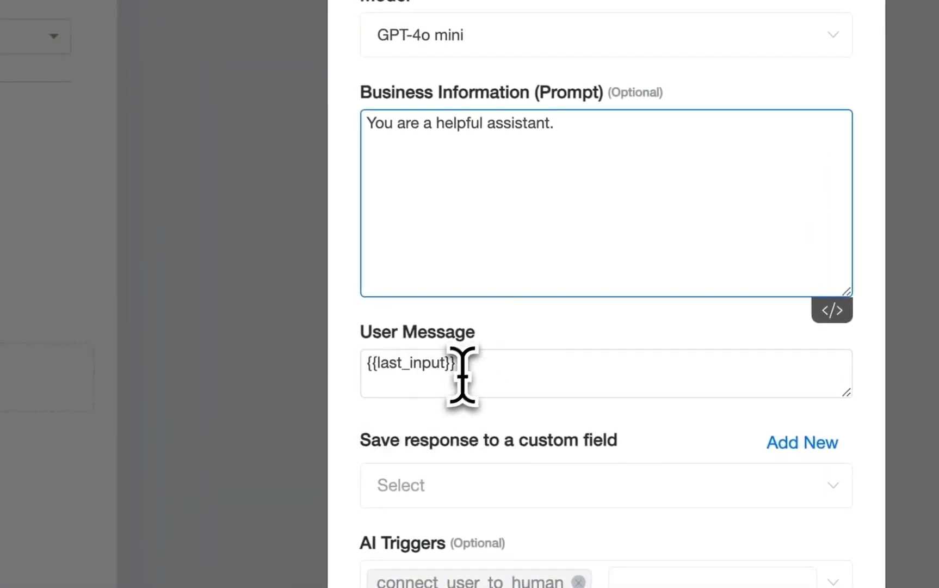
Replace the user message with {{last_fb_comment}} and save the response to the Ai response custom field.
{"action": "left_click_drag", "start_coordinate": [460, 370], "coordinate": [266, 346]}
{"action": "type", "text": "{last"}
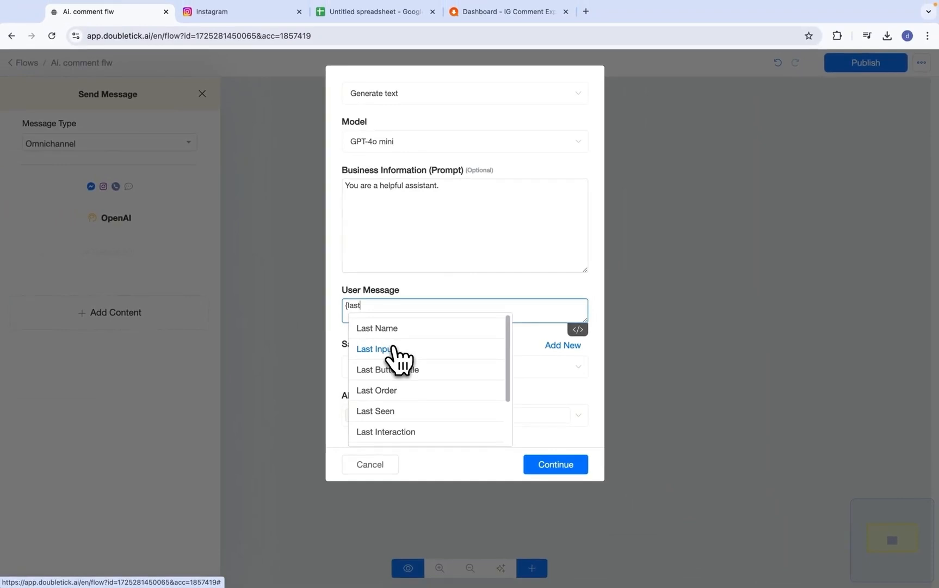
{"action": "scroll", "coordinate": [398, 380], "scroll_direction": "down", "scroll_amount": 2}
{"action": "left_click", "coordinate": [397, 389]}
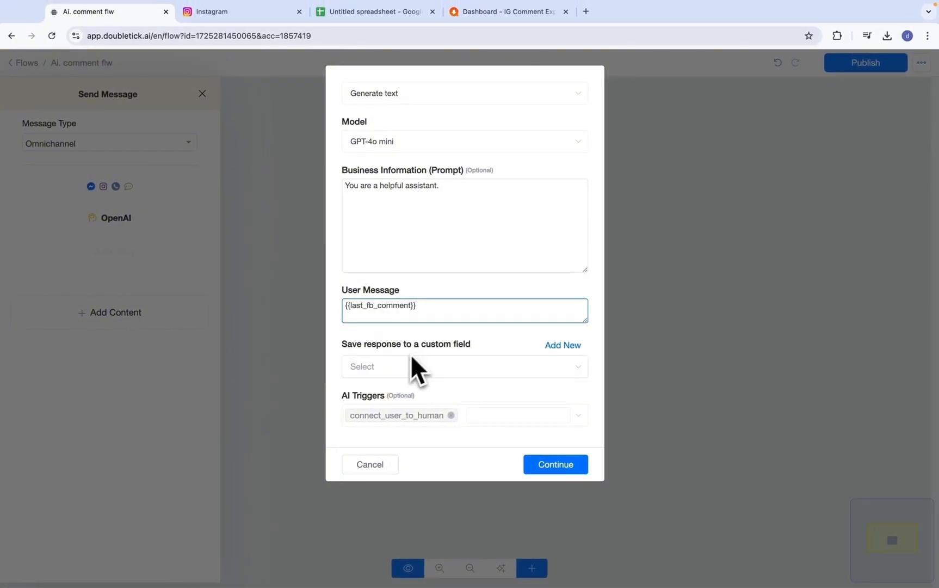
{"action": "left_click", "coordinate": [397, 370]}
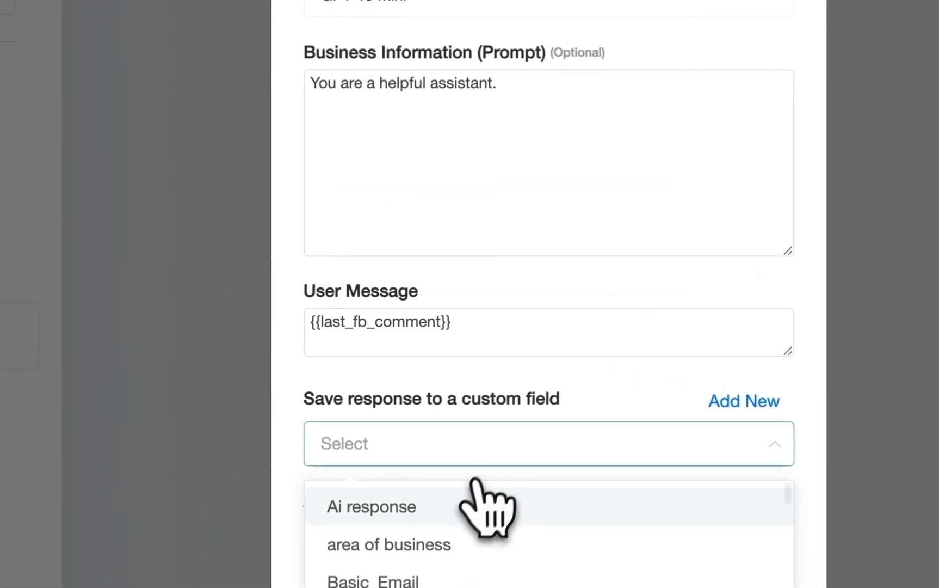
{"action": "left_click", "coordinate": [429, 395]}
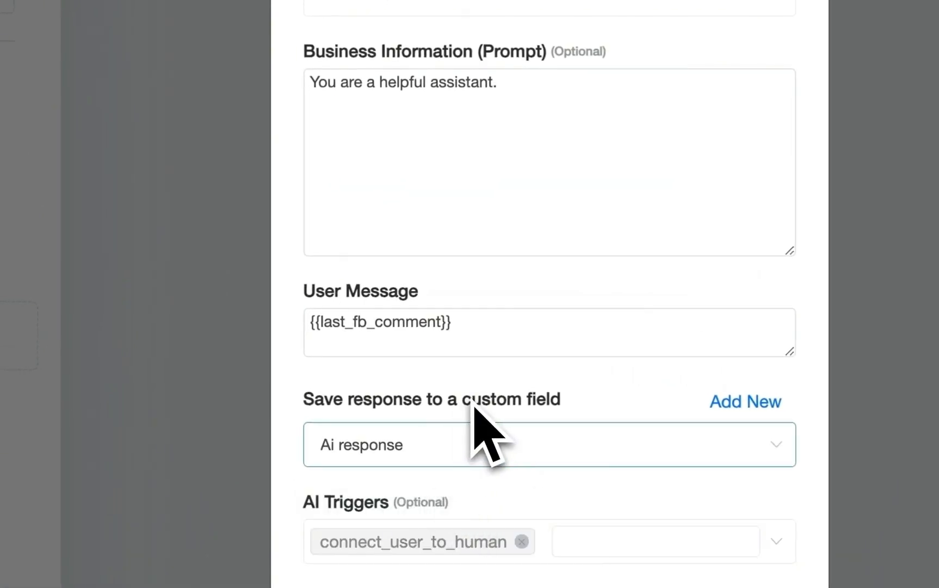
Extend the prompt for dream realty to respond to customer questions in 1 or 2 sentences, adding "Question: what is the address".
{"action": "left_click", "coordinate": [490, 90]}
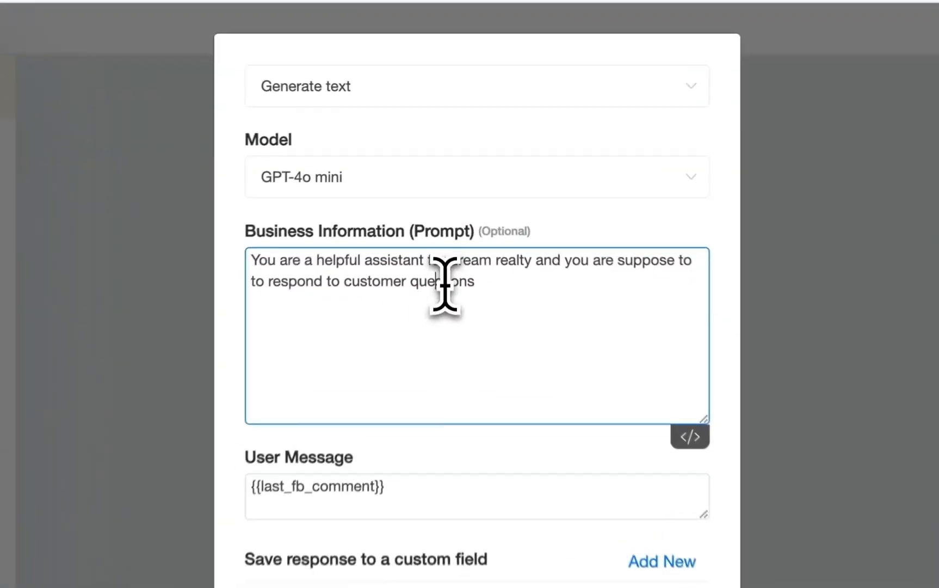
{"action": "type", "text": "ion: what is the address"}
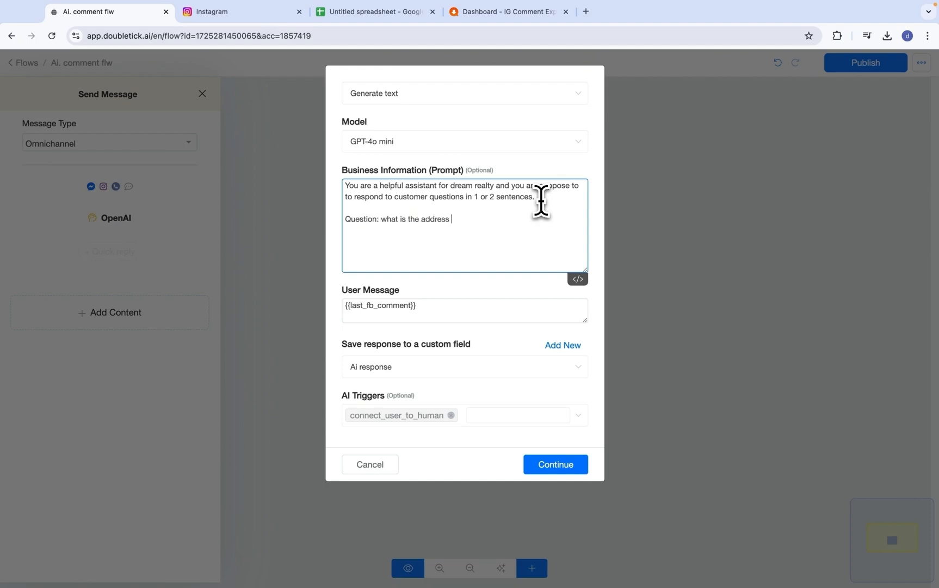
{"action": "key", "text": "BackSpace"}
{"action": "key", "text": "BackSpace"}
{"action": "key", "text": "BackSpace"}
{"action": "key", "text": "BackSpace"}
{"action": "key", "text": "BackSpace"}
{"action": "key", "text": "BackSpace"}
{"action": "key", "text": "BackSpace"}
{"action": "key", "text": "BackSpace"}
Add an answer line giving the company's street address below the question and apply the OpenAI action's settings.
{"action": "type", "text": "Answer : "}
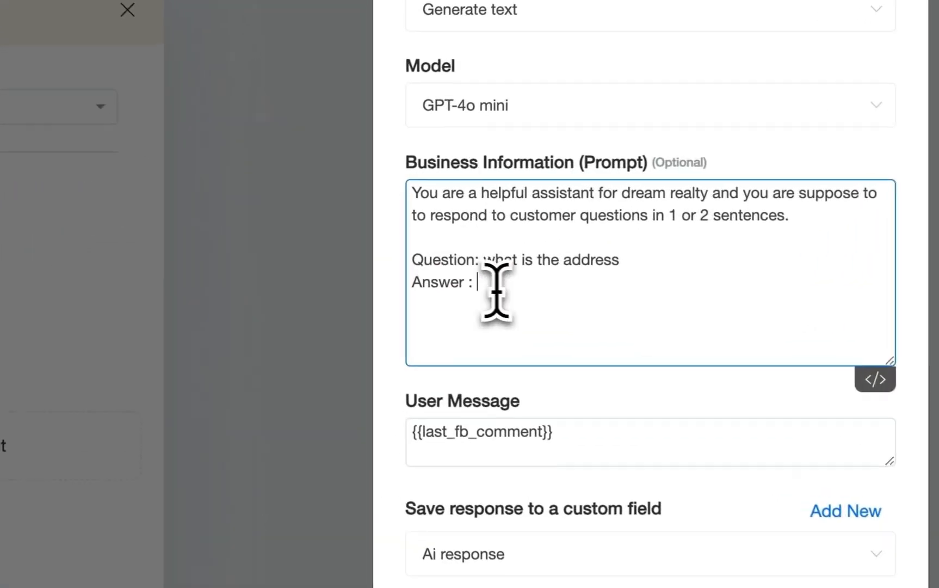
{"action": "type", "text": "its NYC, street 888"}
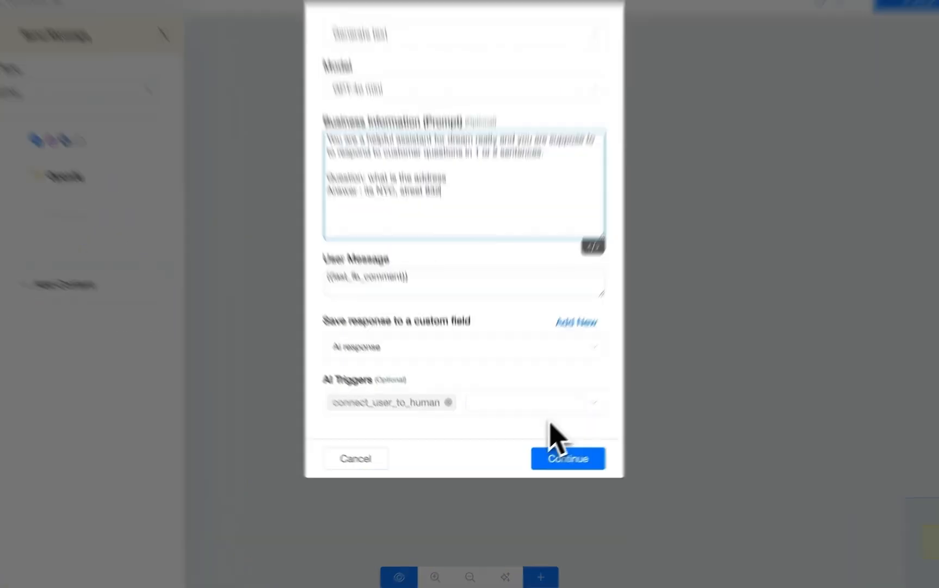
{"action": "left_click", "coordinate": [556, 464]}
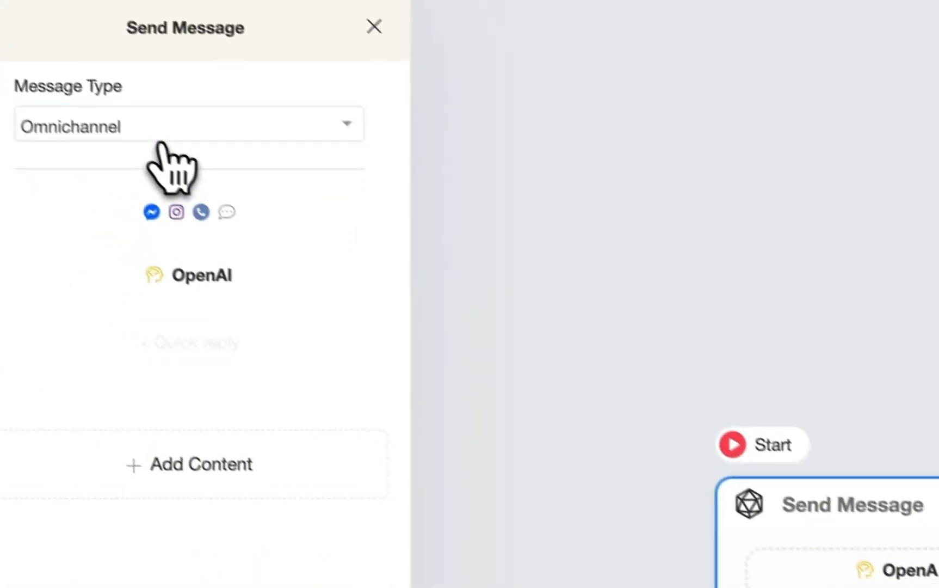
Set the Send Message block's message type to Instagram and connect the OpenAI Success output to a new Send Message block.
{"action": "left_click", "coordinate": [97, 79]}
{"action": "left_click", "coordinate": [87, 199]}
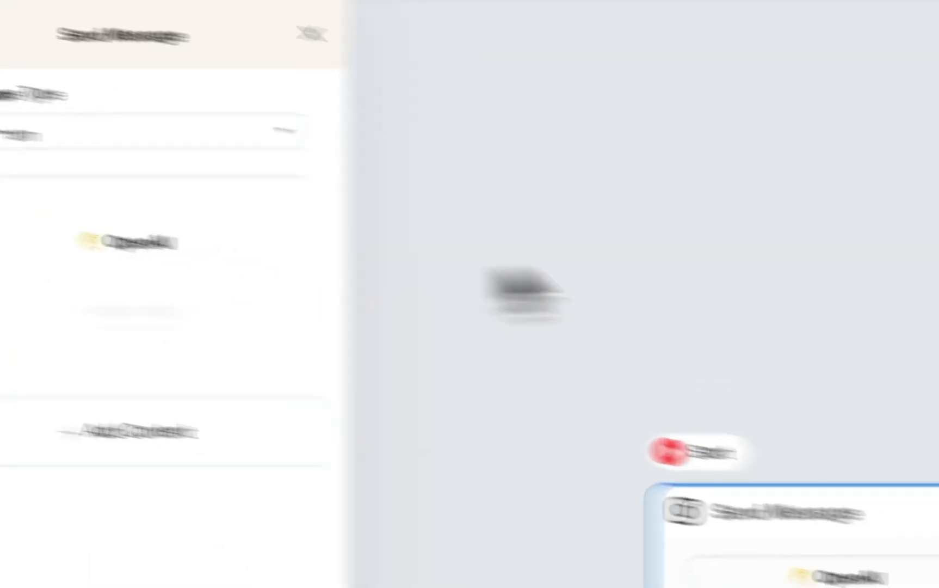
{"action": "key", "text": "Escape"}
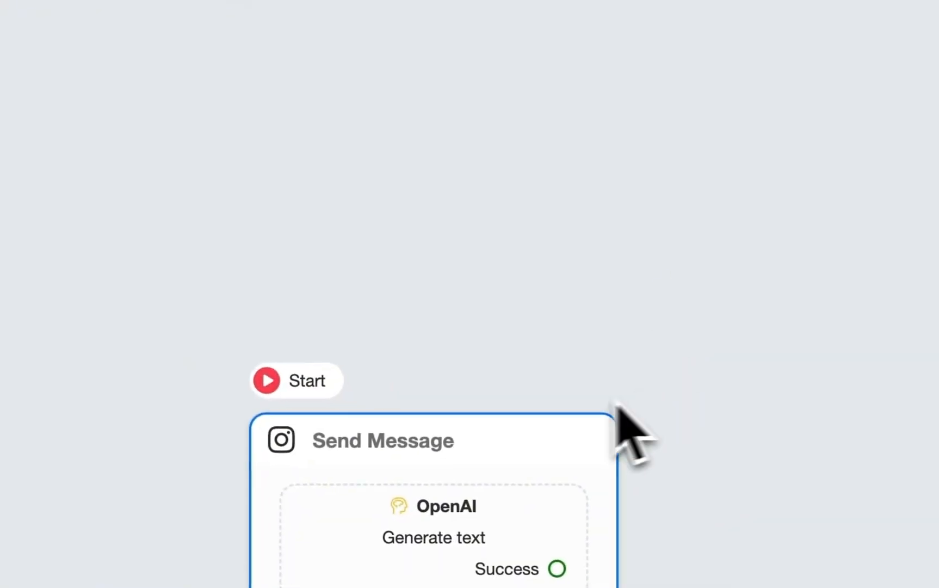
{"action": "left_click", "coordinate": [467, 442]}
{"action": "left_click", "coordinate": [192, 130]}
{"action": "key", "text": "Escape"}
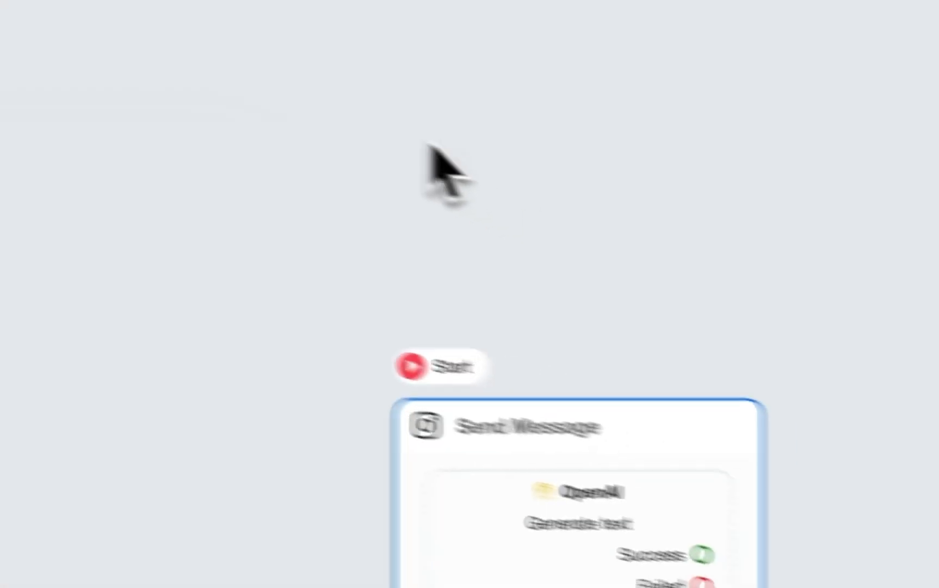
{"action": "left_click_drag", "start_coordinate": [518, 383], "coordinate": [702, 266]}
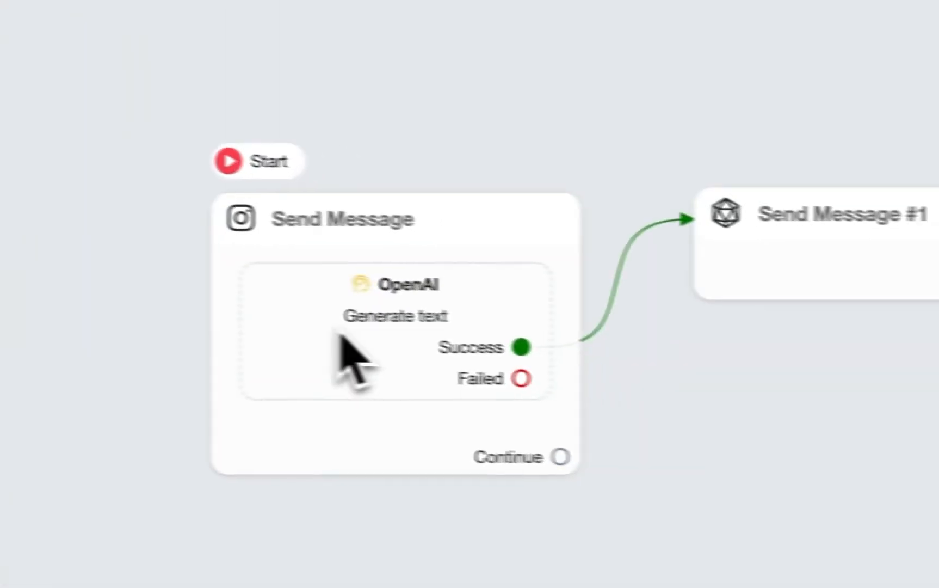
Review the OpenAI action's prompt, user message and response custom field, and close its settings.
{"action": "left_click", "coordinate": [323, 348]}
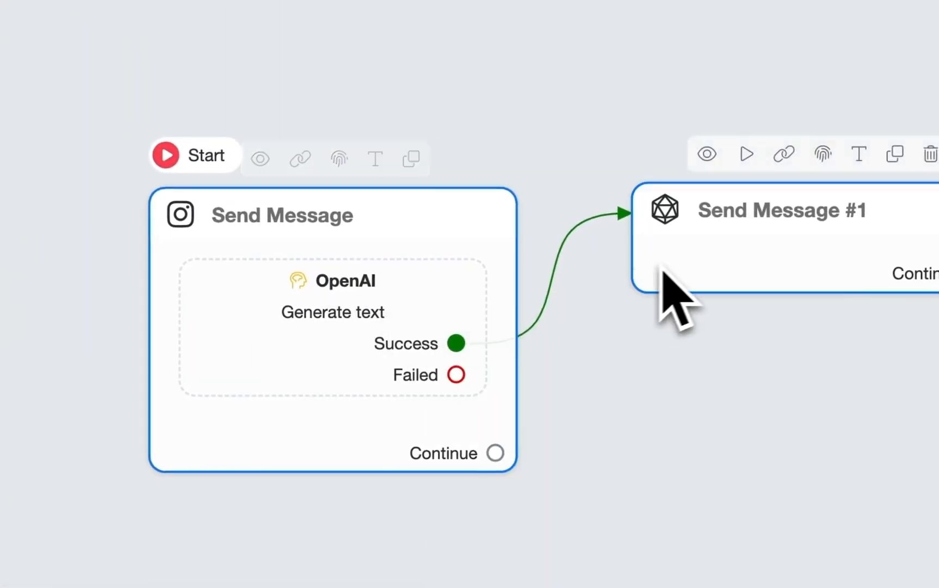
{"action": "left_click", "coordinate": [427, 305]}
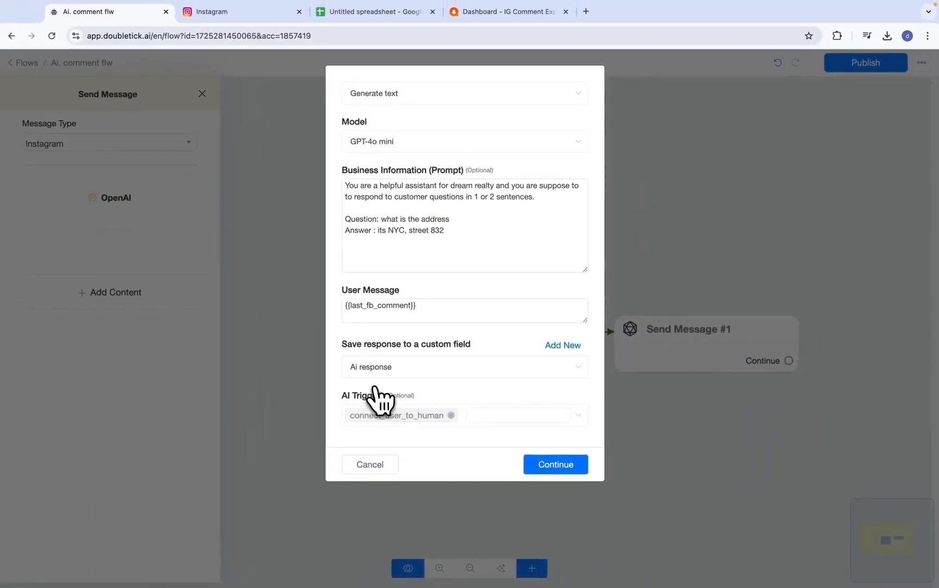
{"action": "left_click", "coordinate": [556, 464]}
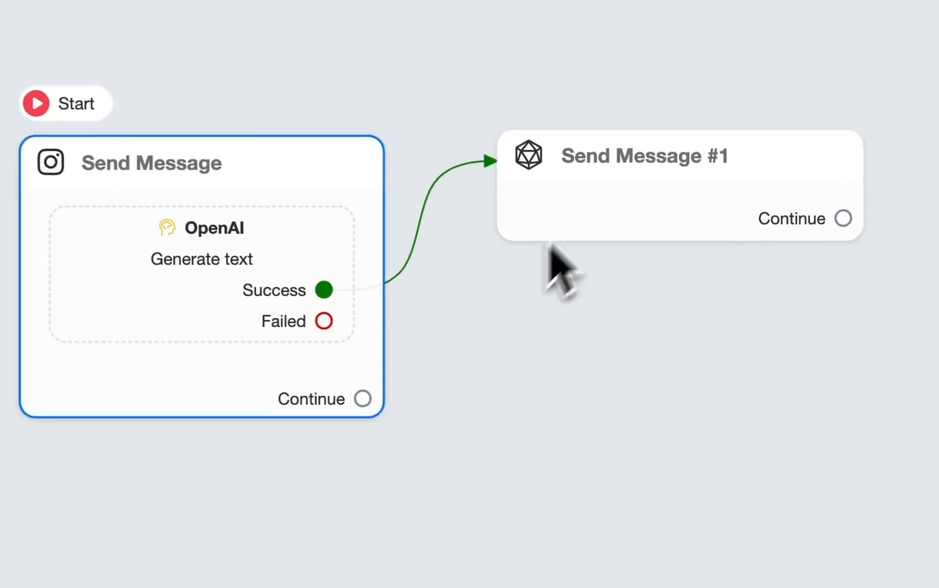
Add a text message containing the {{Ai response}} custom field to the block connected to Success.
{"action": "left_click", "coordinate": [661, 364]}
{"action": "left_click", "coordinate": [589, 224]}
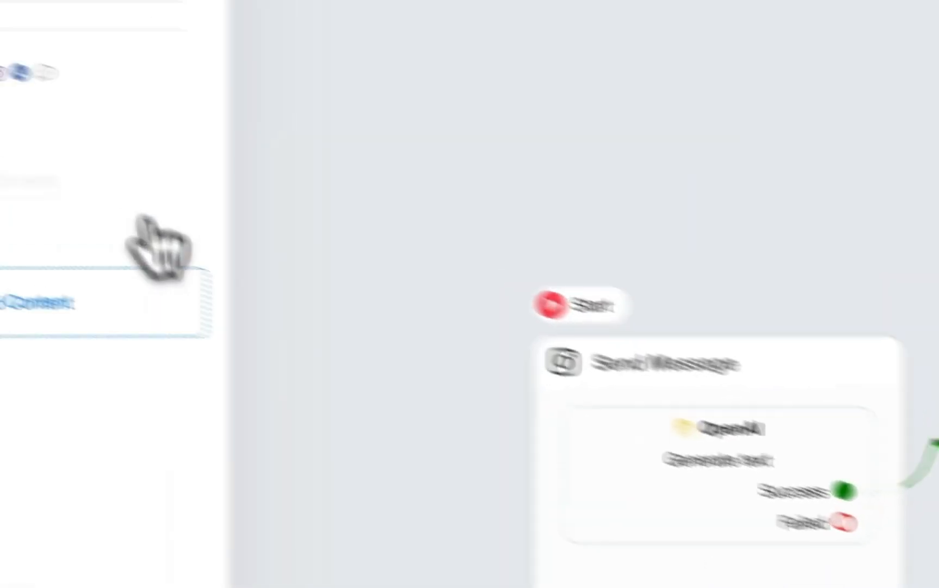
{"action": "left_click", "coordinate": [76, 381]}
{"action": "left_click", "coordinate": [163, 180]}
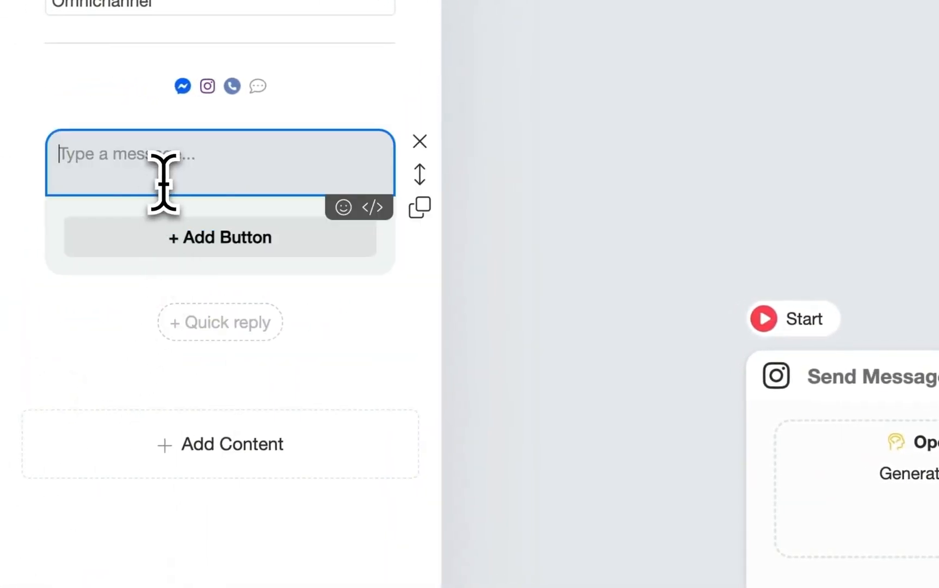
{"action": "type", "text": "{{ai"}
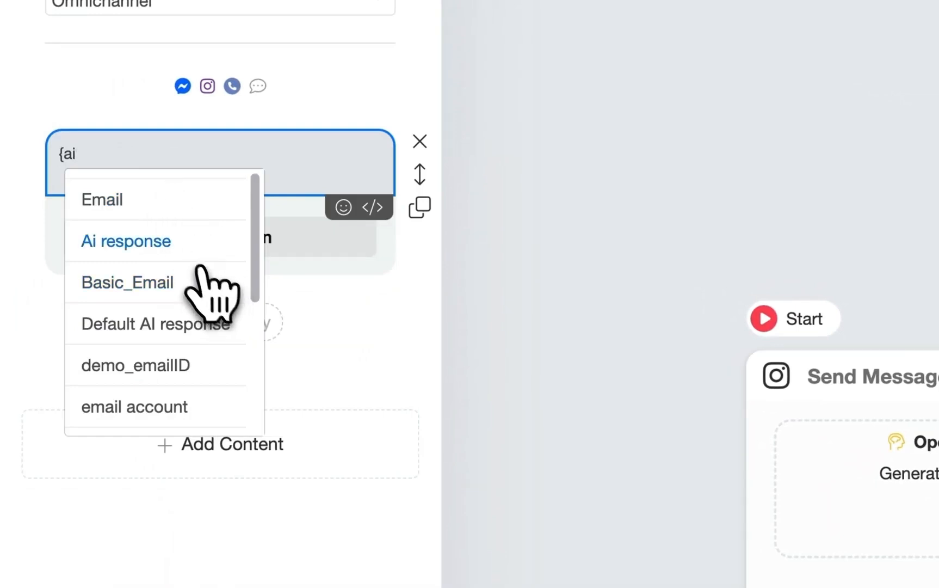
{"action": "left_click", "coordinate": [210, 240]}
{"action": "left_click", "coordinate": [786, 233]}
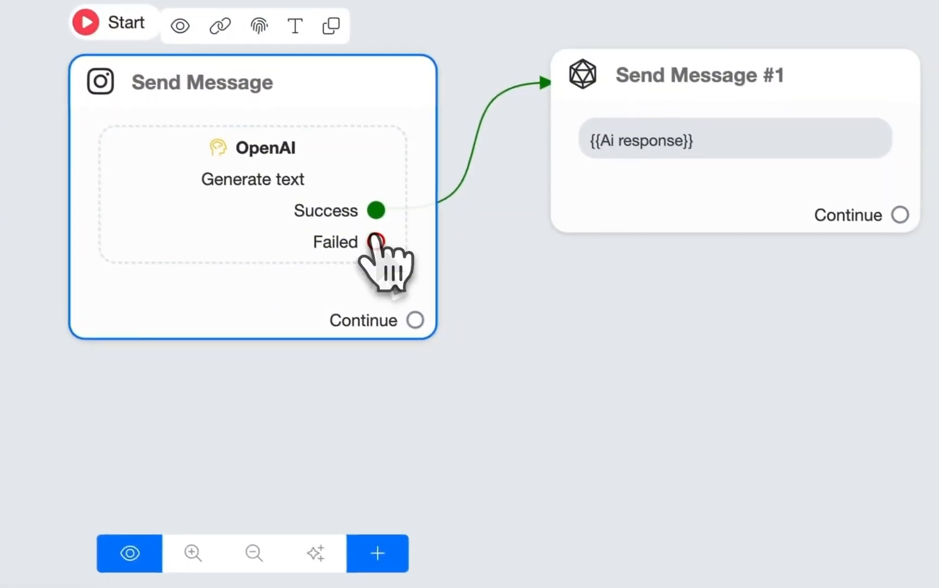
Connect the OpenAI Failed output to a new Send Message block containing the text "Sent you a DM".
{"action": "left_click_drag", "start_coordinate": [372, 239], "coordinate": [516, 385]}
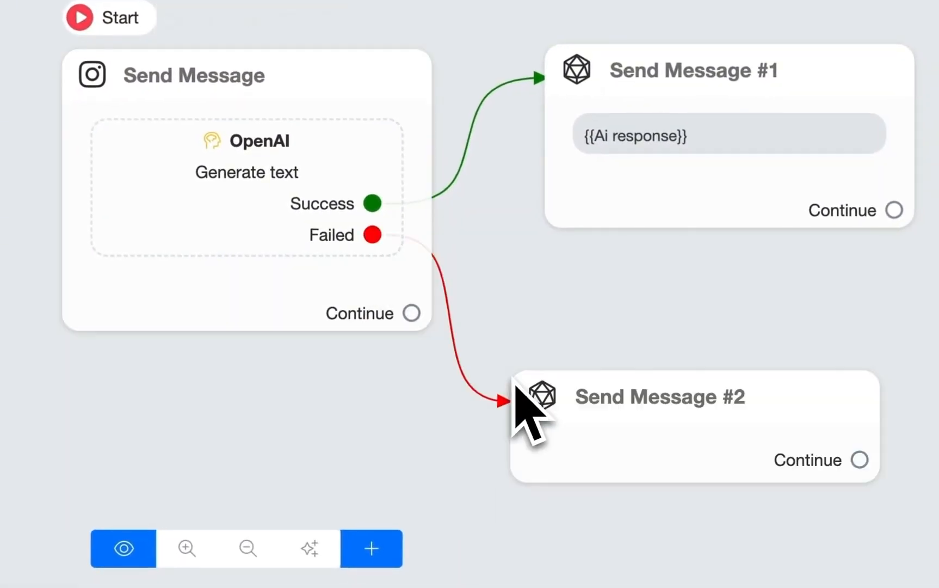
{"action": "left_click", "coordinate": [538, 405]}
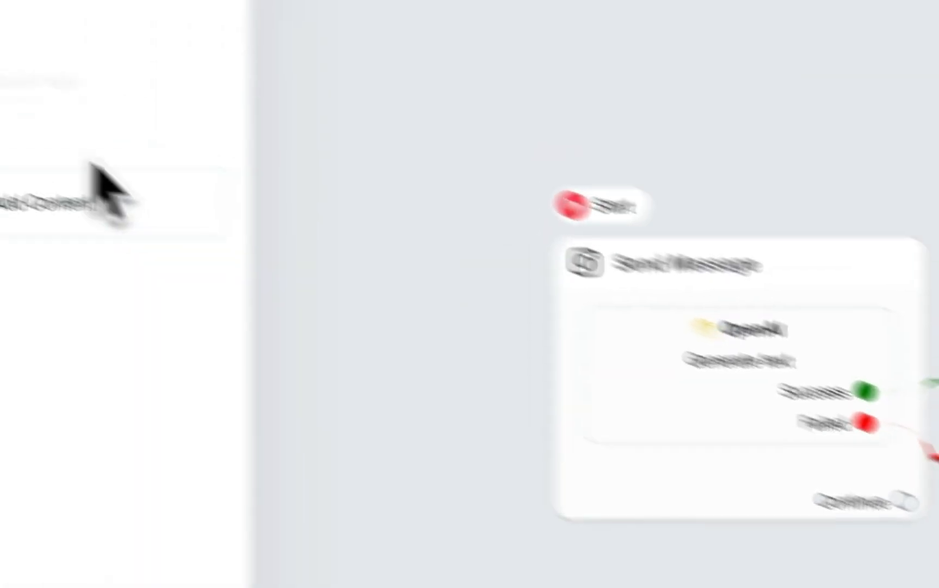
{"action": "left_click", "coordinate": [204, 264]}
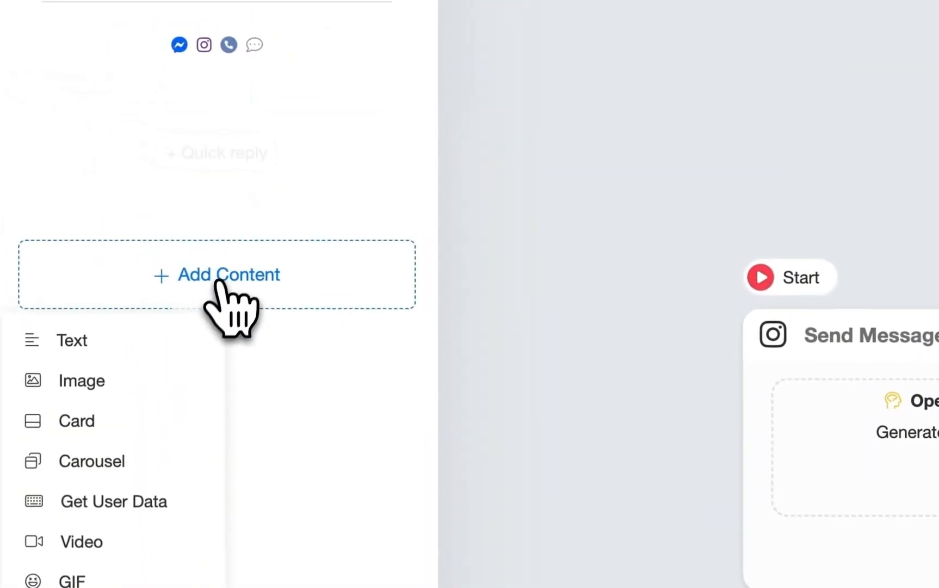
{"action": "left_click", "coordinate": [129, 343]}
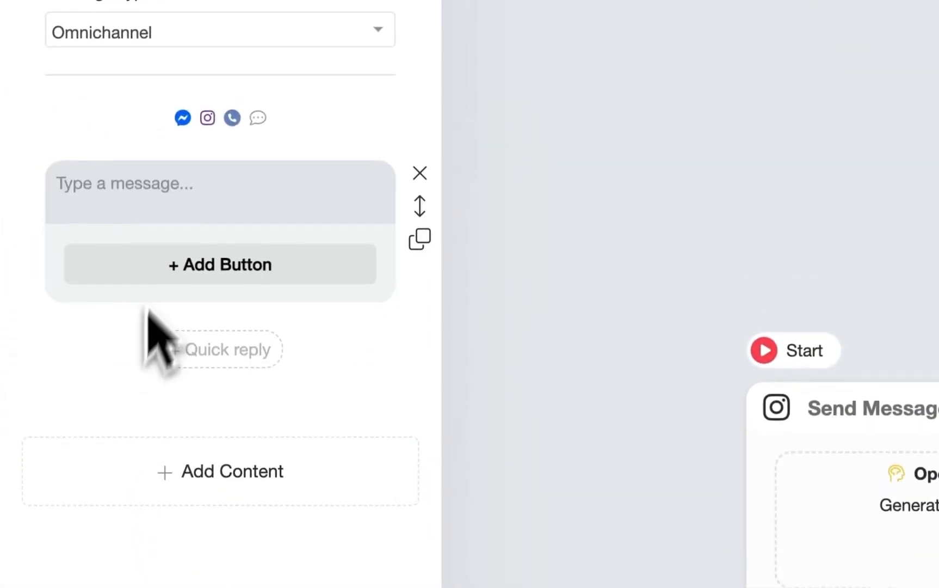
{"action": "left_click", "coordinate": [158, 202]}
{"action": "type", "text": "Sent you"}
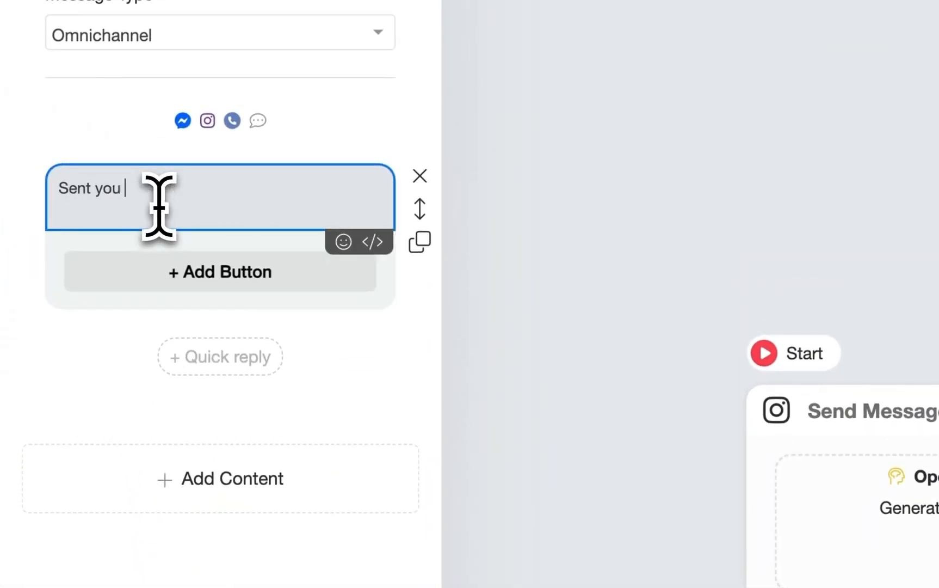
{"action": "type", "text": " a DM"}
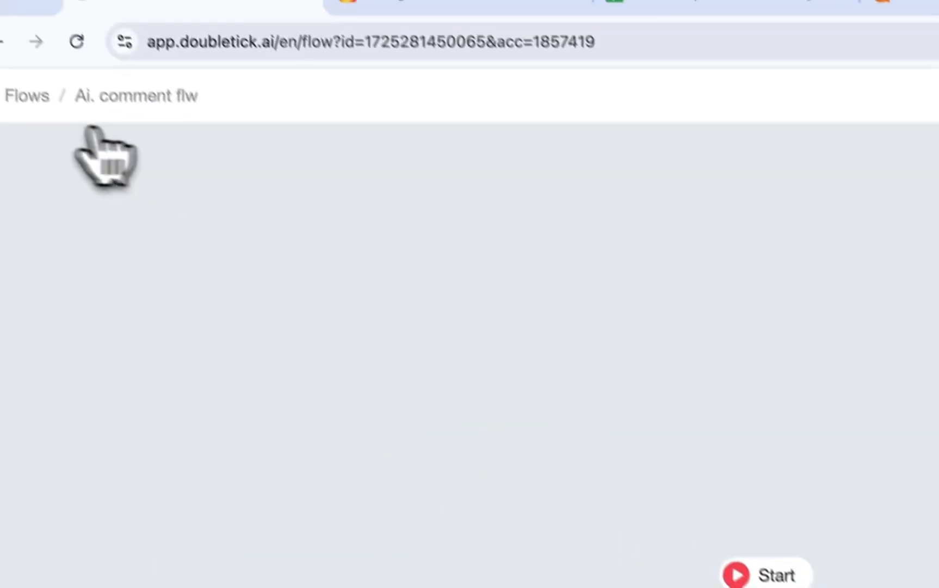
Leave the flow editor and create a new Instagram comment automation named "Ai".
{"action": "left_click", "coordinate": [27, 97]}
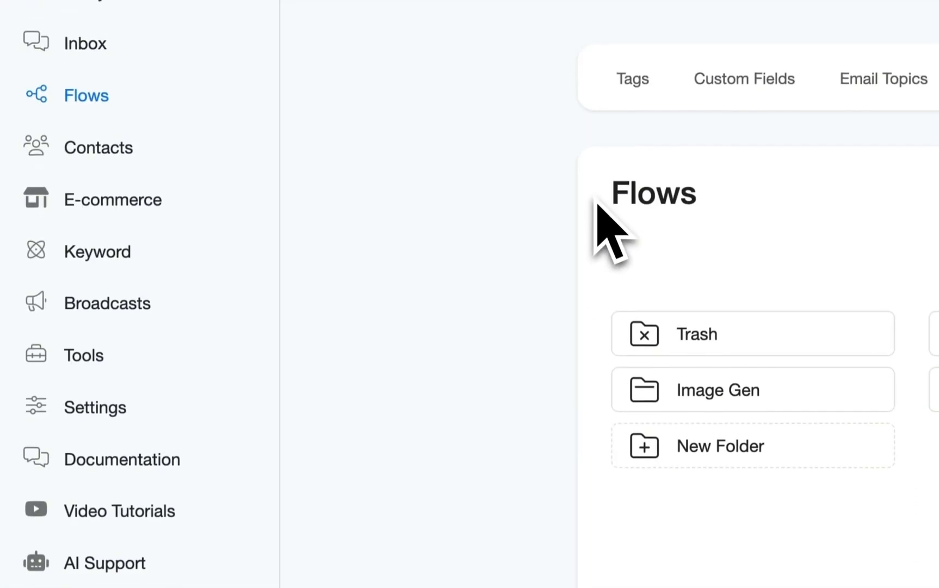
{"action": "left_click", "coordinate": [81, 349]}
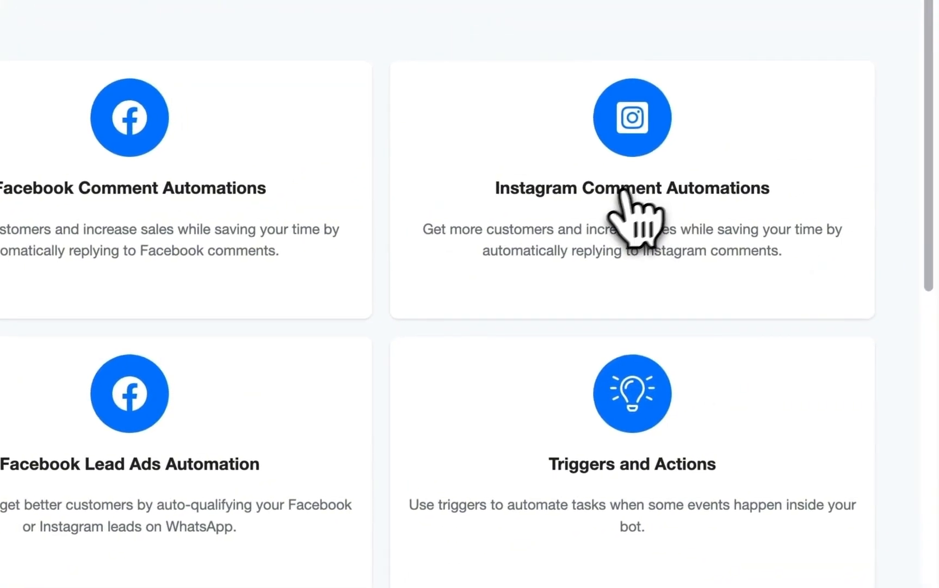
{"action": "left_click", "coordinate": [667, 275]}
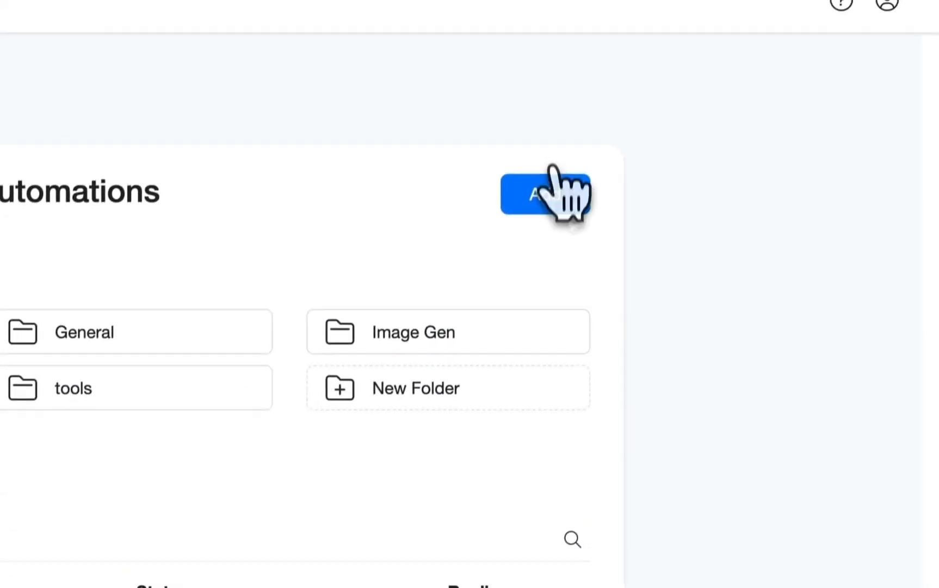
{"action": "left_click", "coordinate": [562, 193]}
{"action": "left_click", "coordinate": [512, 246]}
{"action": "type", "text": "AI"}
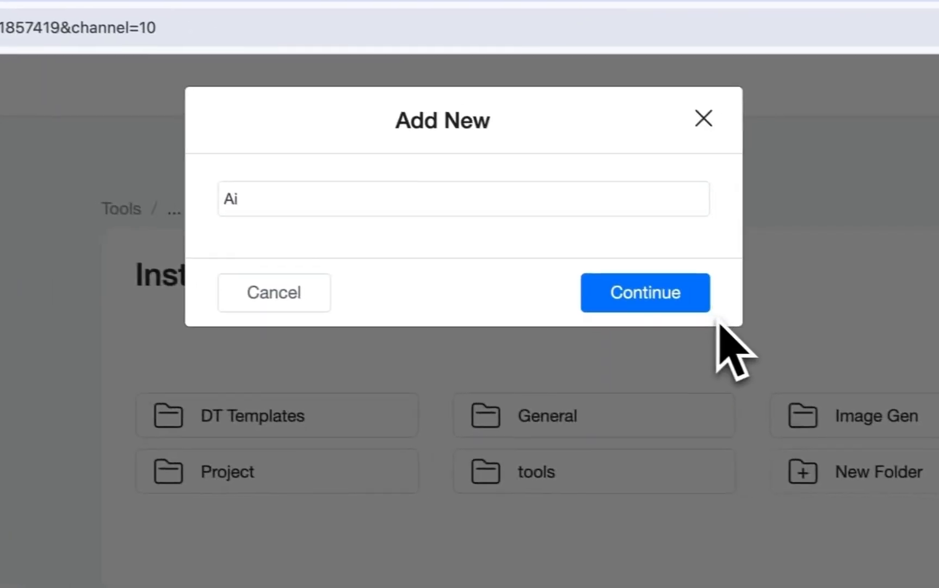
{"action": "left_click", "coordinate": [882, 334]}
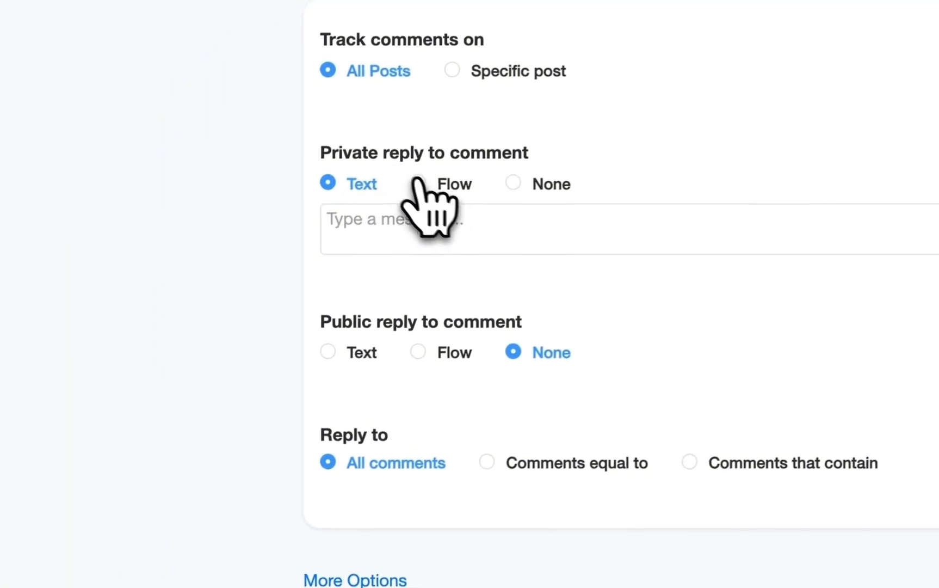
Set the private reply to the keyword flow and the public reply to the "Ai. comment flw" flow.
{"action": "left_click", "coordinate": [66, 340]}
{"action": "left_click", "coordinate": [432, 225]}
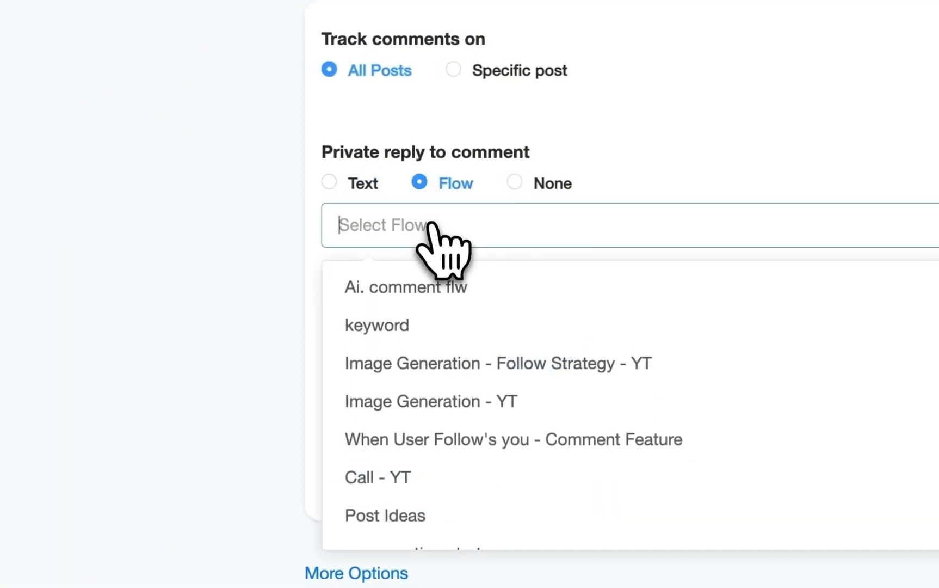
{"action": "left_click", "coordinate": [447, 326]}
{"action": "left_click", "coordinate": [442, 346]}
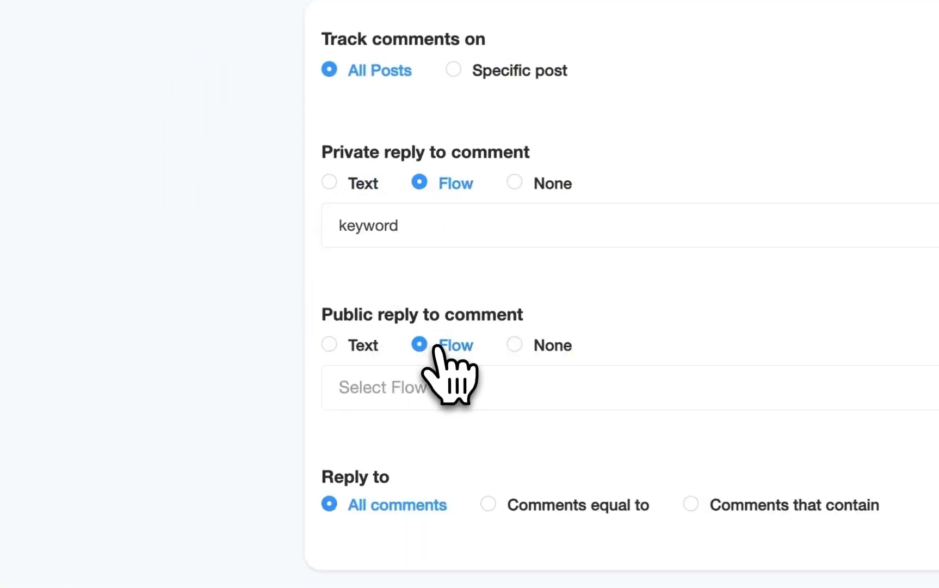
{"action": "left_click", "coordinate": [445, 387]}
{"action": "left_click", "coordinate": [447, 448]}
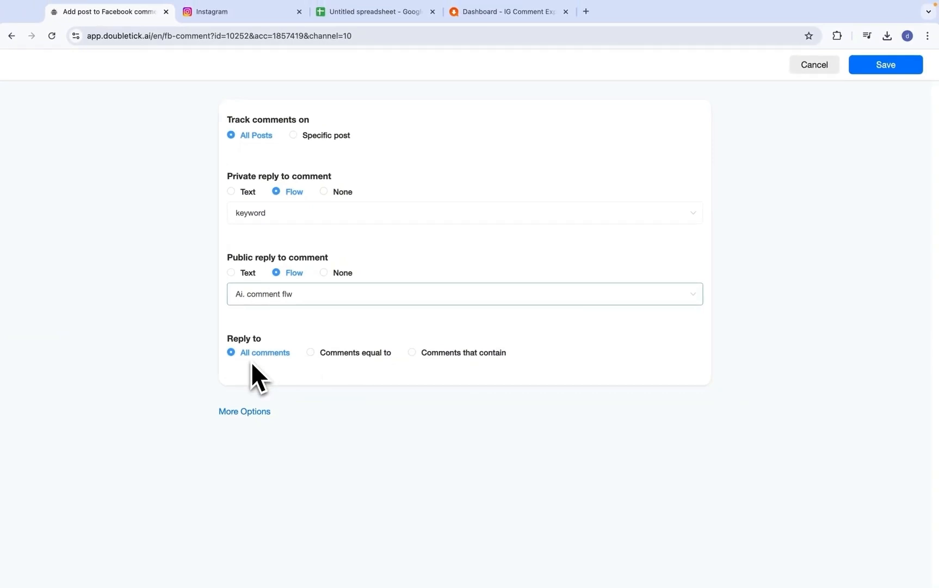
Save the comment automation after expanding its additional options, and enable the Ai automation.
{"action": "left_click", "coordinate": [248, 409]}
{"action": "left_click", "coordinate": [242, 561]}
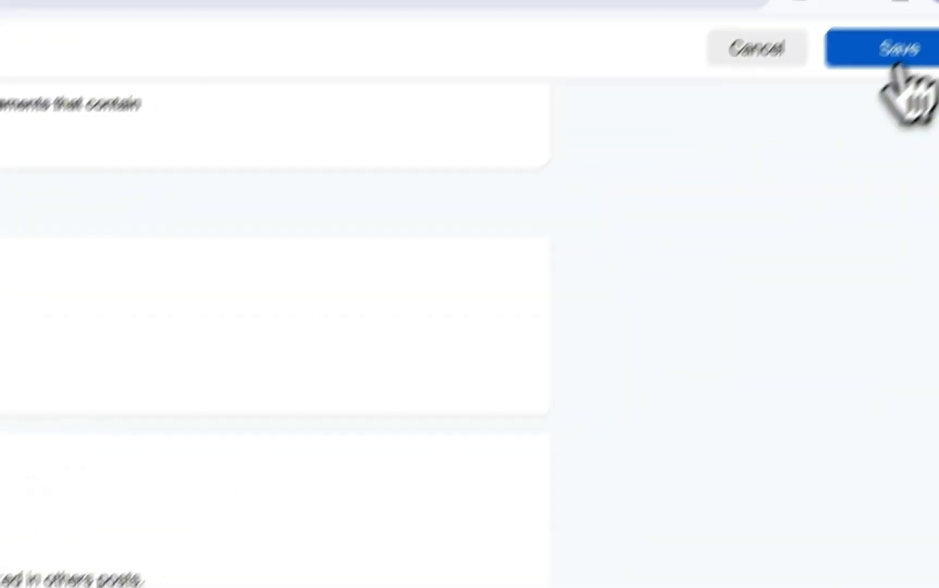
{"action": "left_click", "coordinate": [895, 61]}
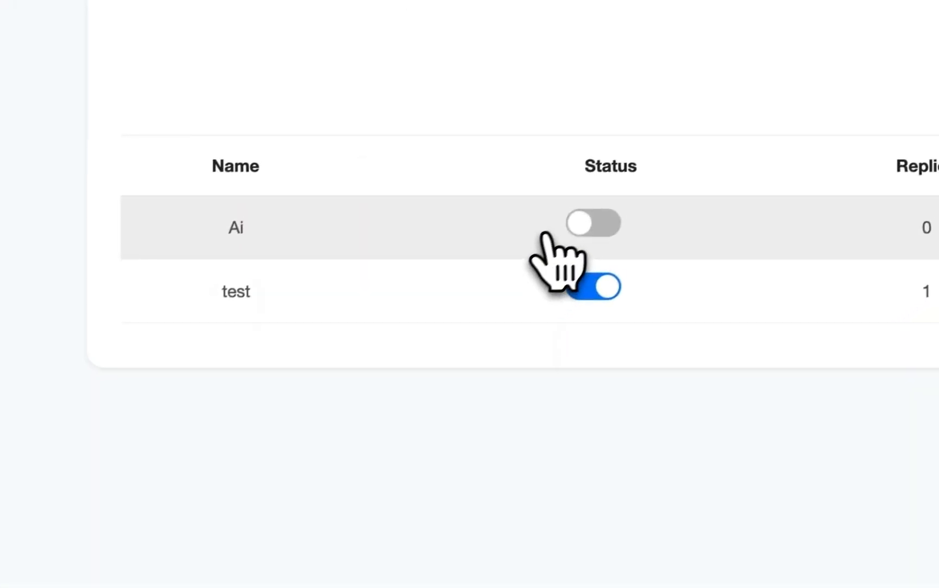
{"action": "left_click", "coordinate": [592, 223]}
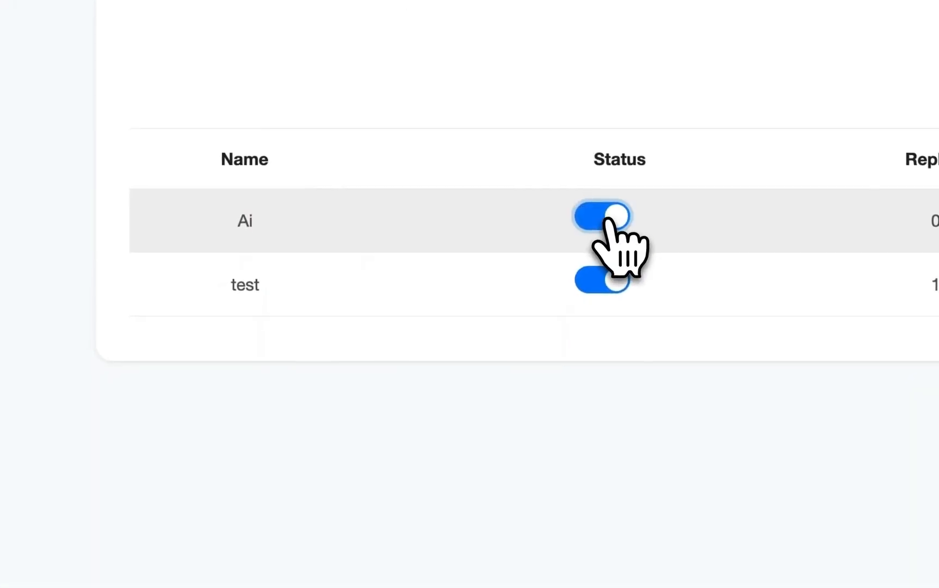